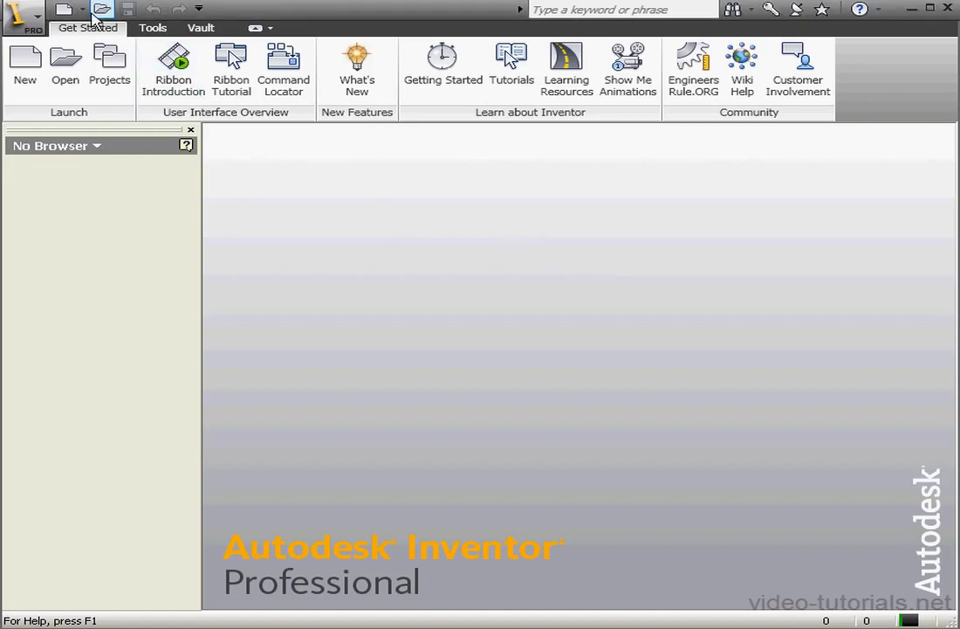
# - Create a new assembly and place one instance of Base.ipt in it
pyautogui.click(82, 8)
pyautogui.click(80, 41)
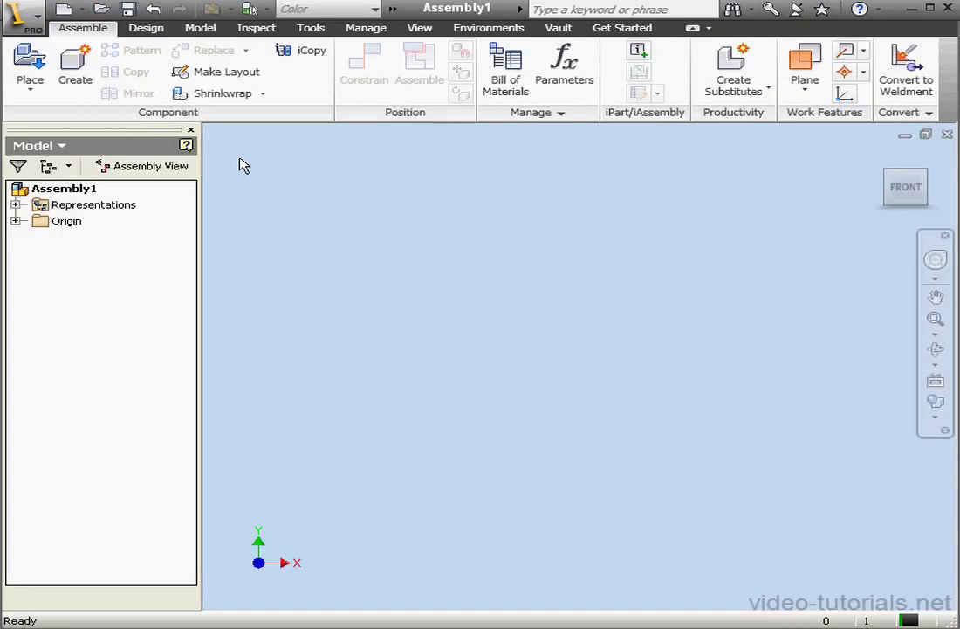
pyautogui.click(35, 63)
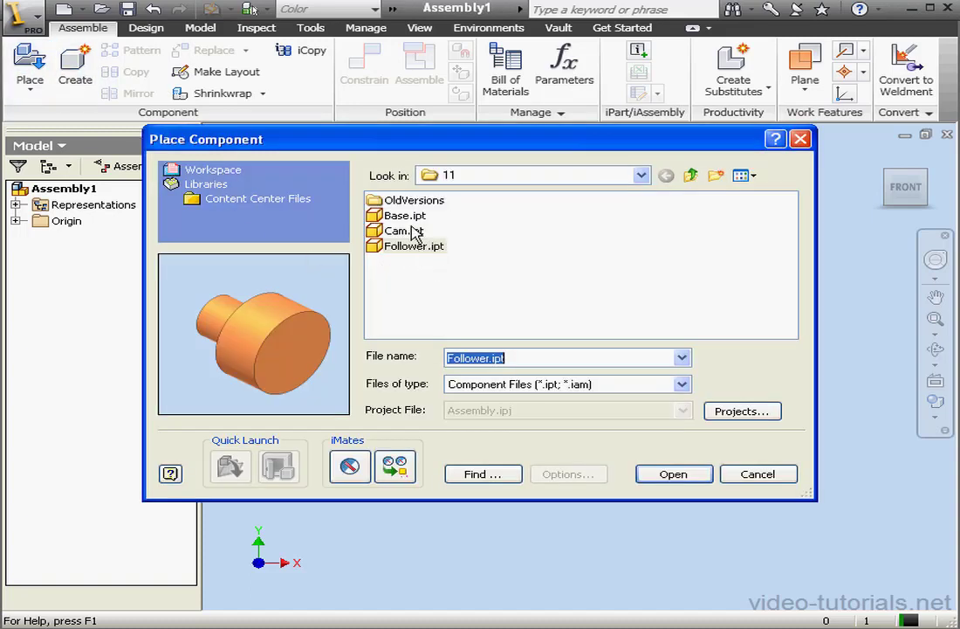
pyautogui.click(408, 217)
pyautogui.click(674, 473)
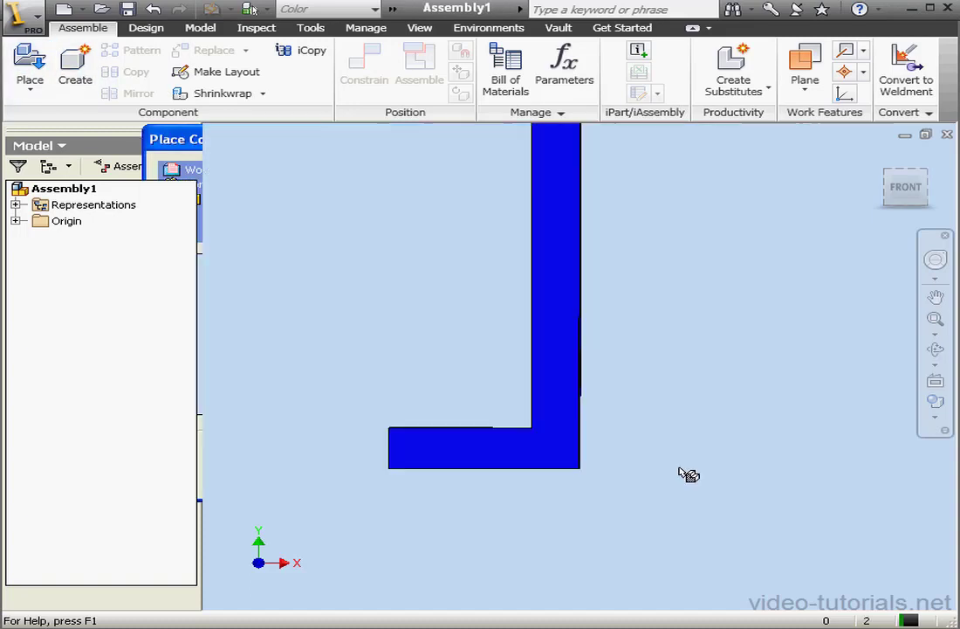
pyautogui.rightClick(333, 279)
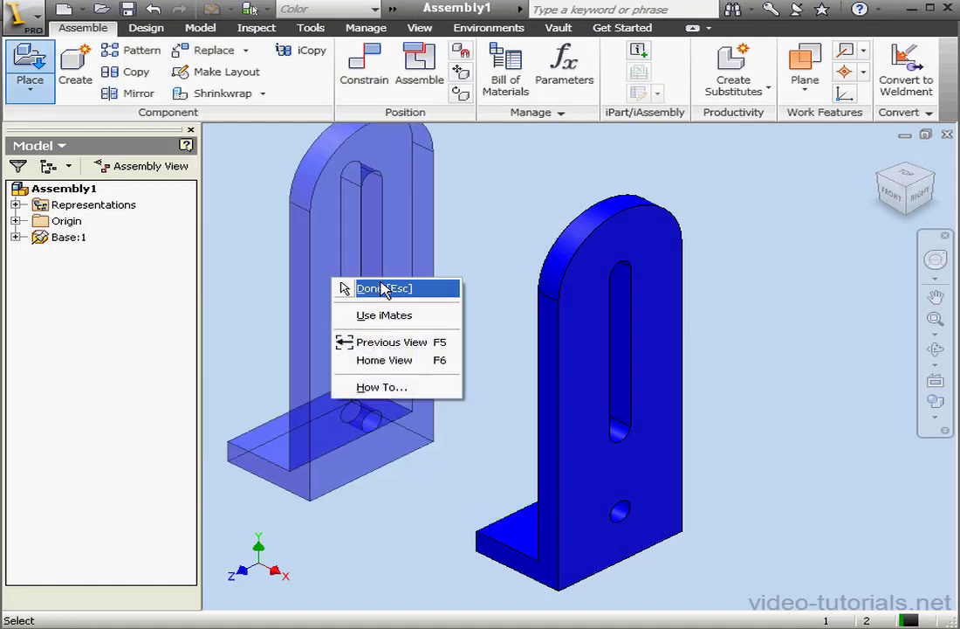
# - Place a single Cam.ipt beside Base:1 and finish placement
pyautogui.click(371, 286)
pyautogui.click(34, 66)
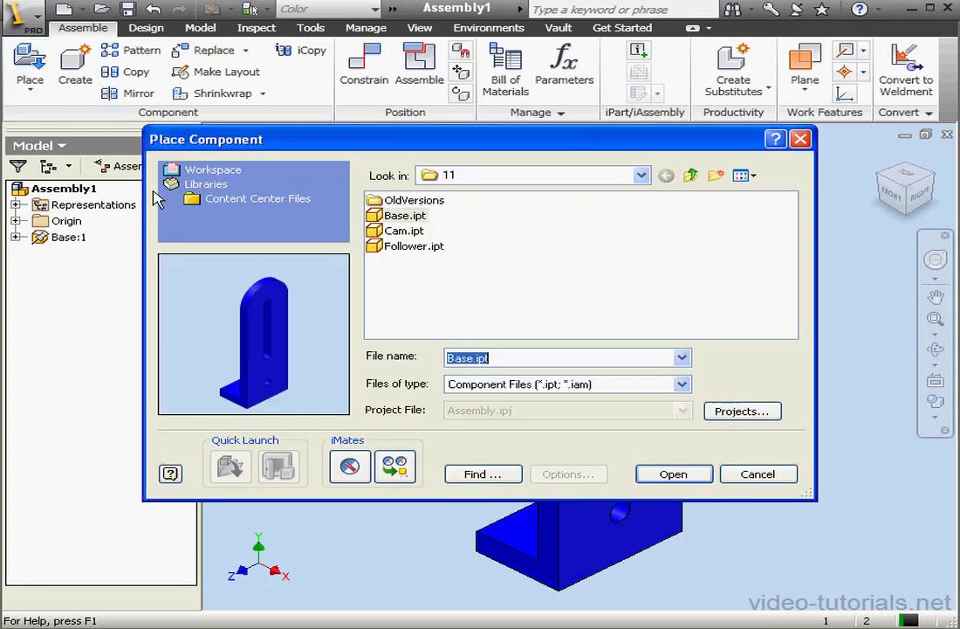
pyautogui.click(404, 232)
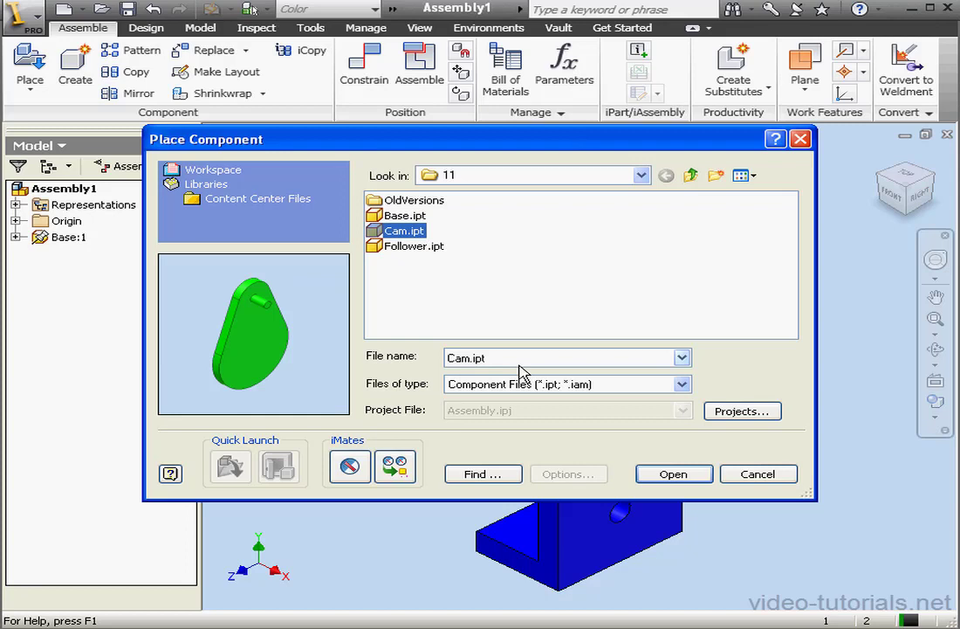
pyautogui.click(674, 474)
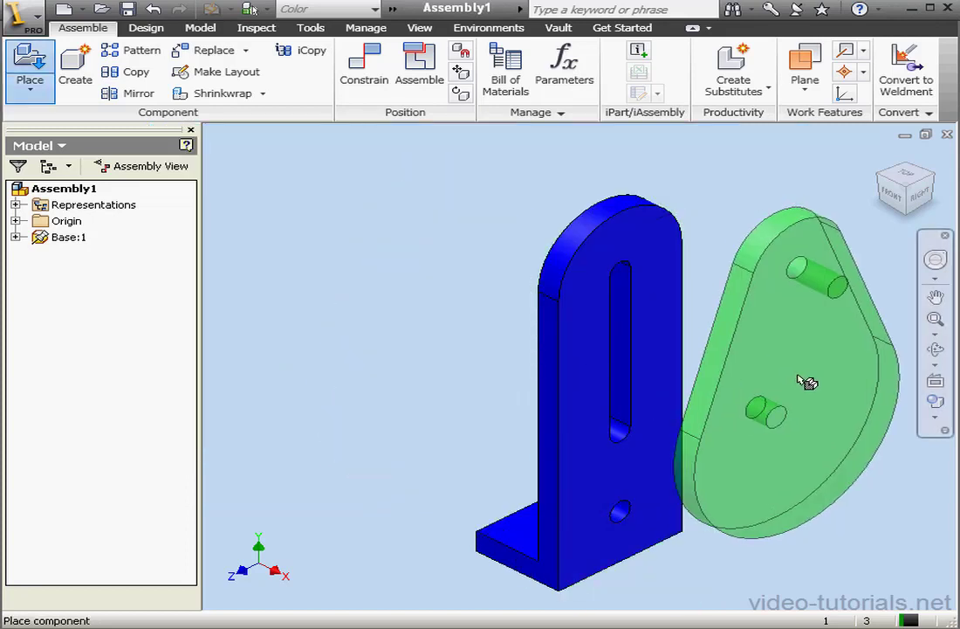
pyautogui.click(786, 372)
pyautogui.rightClick(686, 294)
pyautogui.click(738, 307)
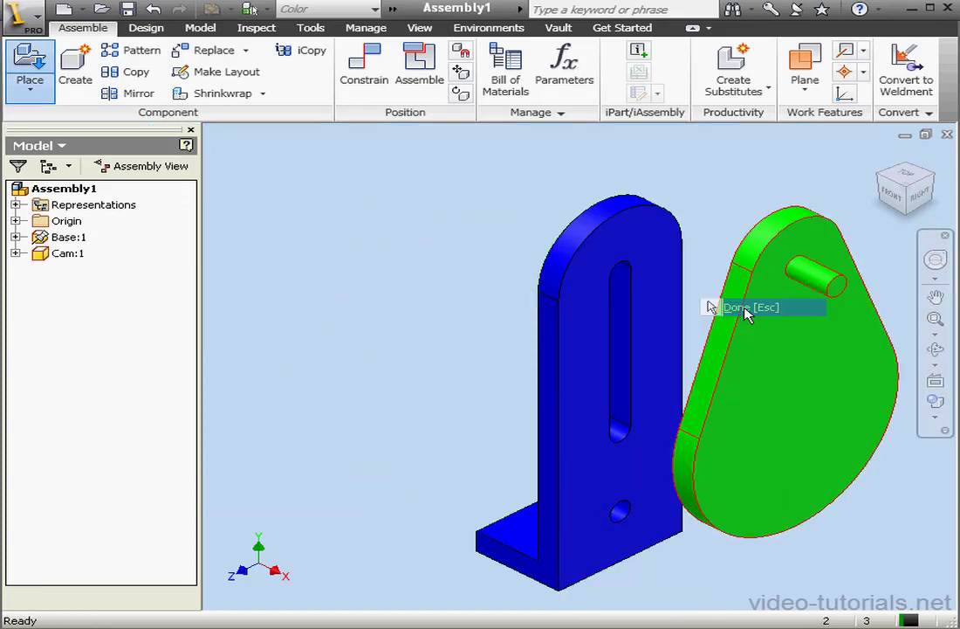
# - Free-rotate the cam and mate its peg axis to the base's lower hole axis
pyautogui.click(461, 92)
pyautogui.click(712, 439)
pyautogui.moveTo(717, 480); pyautogui.dragTo(633, 271)
pyautogui.click(373, 72)
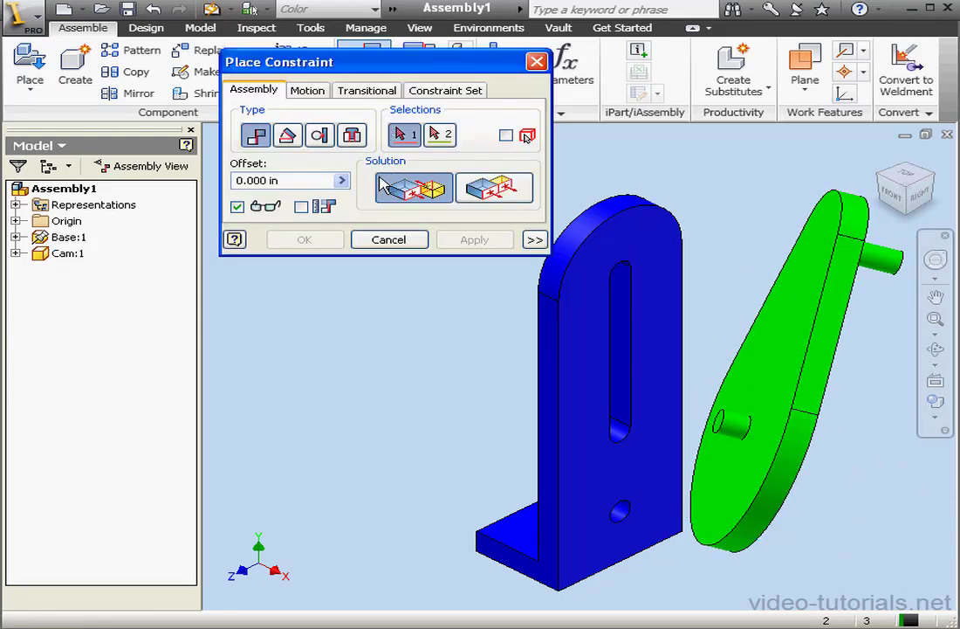
pyautogui.click(745, 439)
pyautogui.click(620, 518)
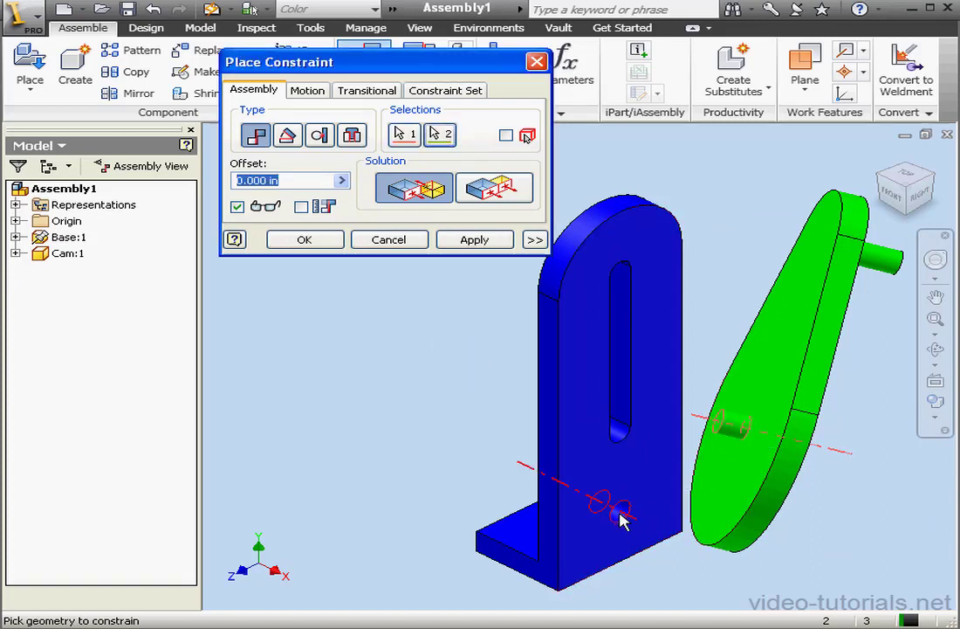
pyautogui.click(489, 243)
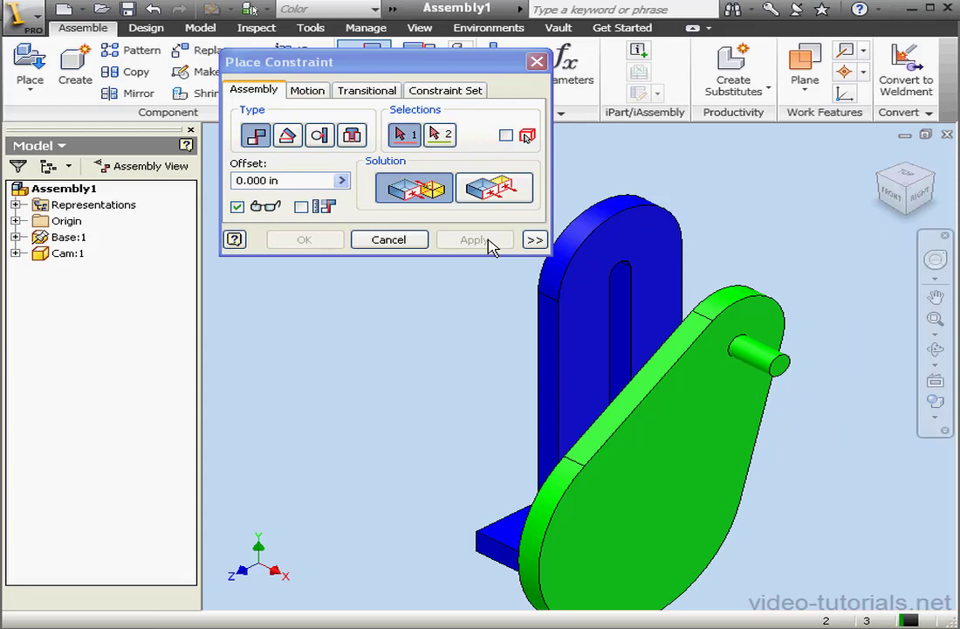
pyautogui.press('Escape')
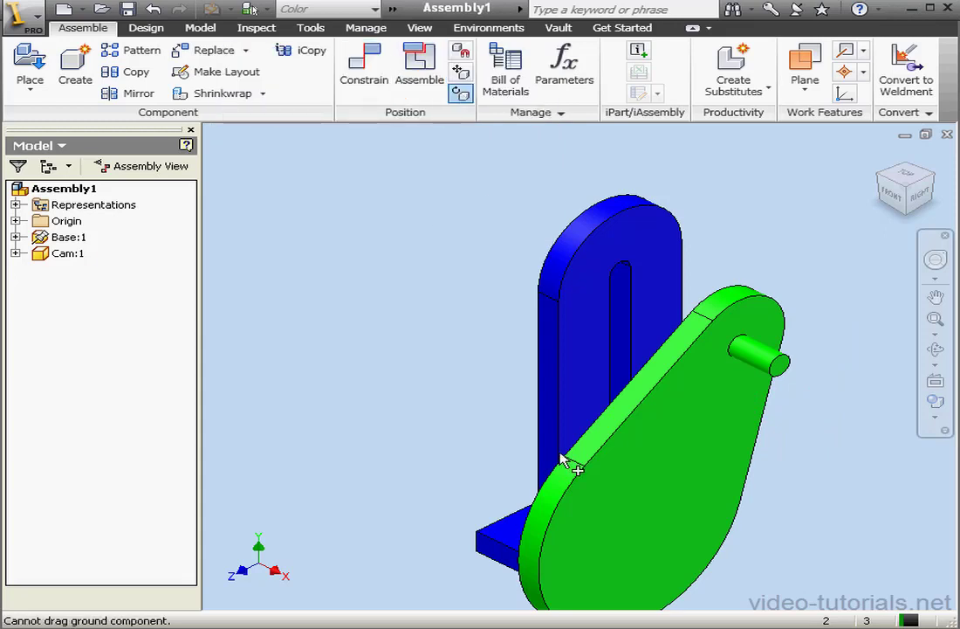
# - Spin the cam and mate its face flush against the bracket's front face
pyautogui.click(587, 517)
pyautogui.moveTo(662, 508); pyautogui.dragTo(758, 520)
pyautogui.click(364, 70)
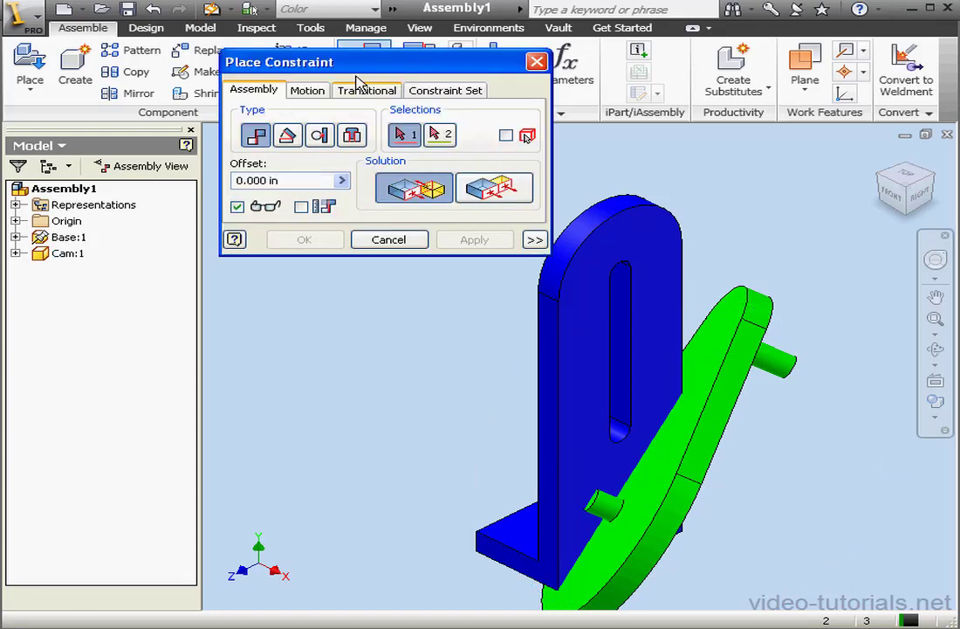
pyautogui.click(668, 369)
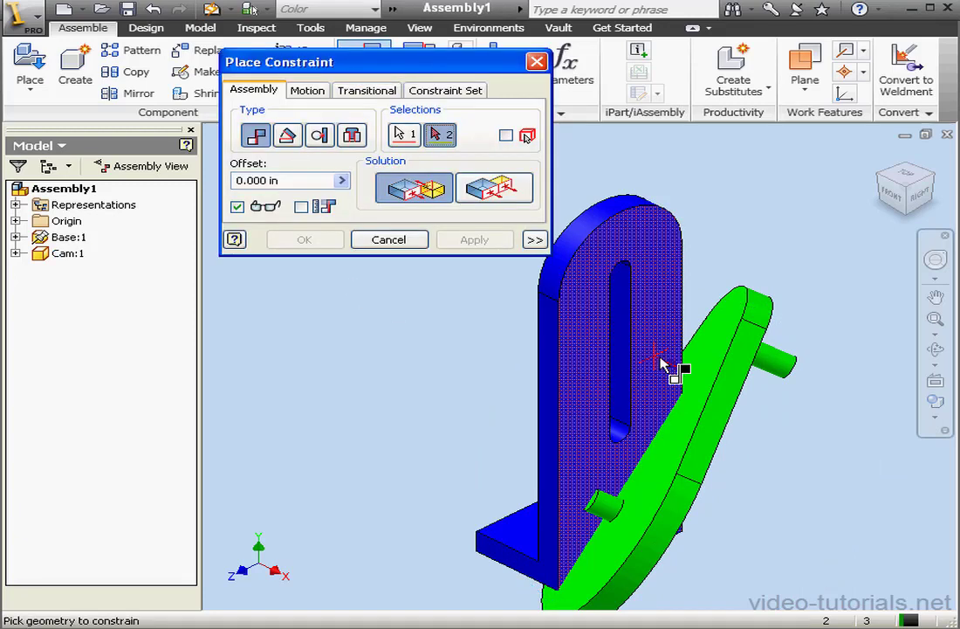
pyautogui.click(713, 372)
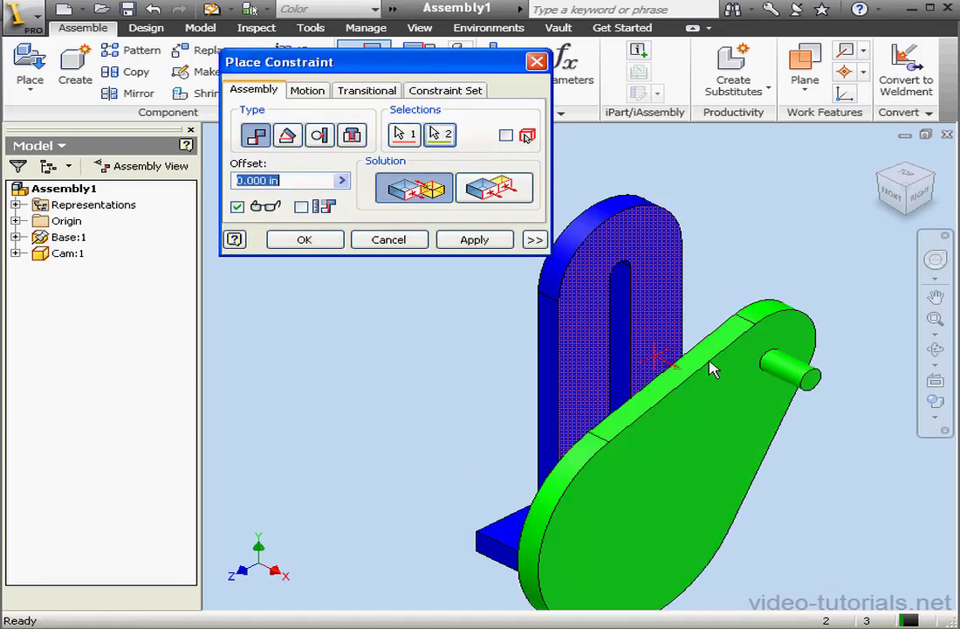
pyautogui.click(468, 243)
# - Place one Follower.ipt and drag it above the cam near the bracket top
pyautogui.click(414, 241)
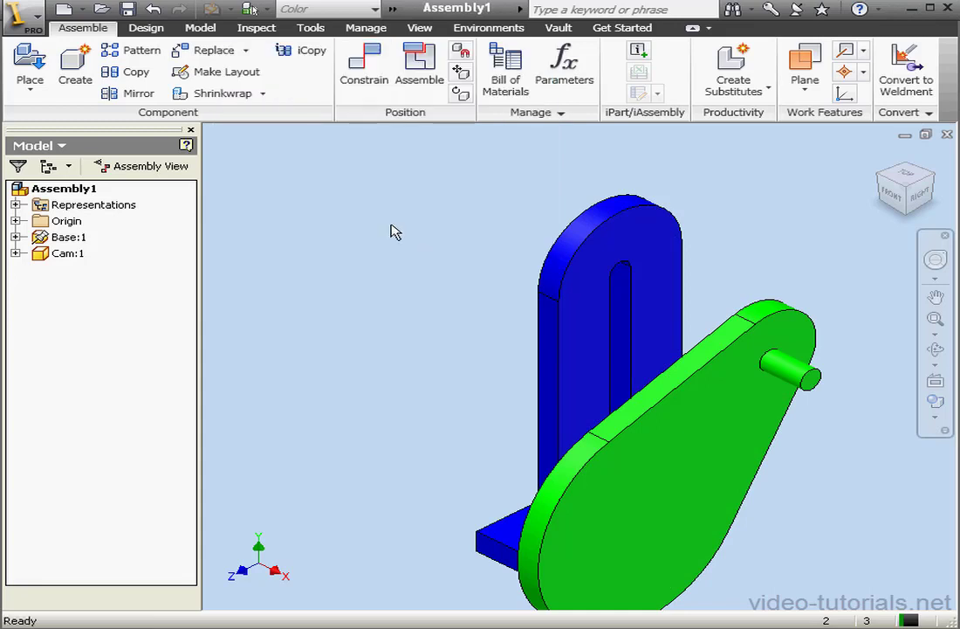
pyautogui.click(26, 70)
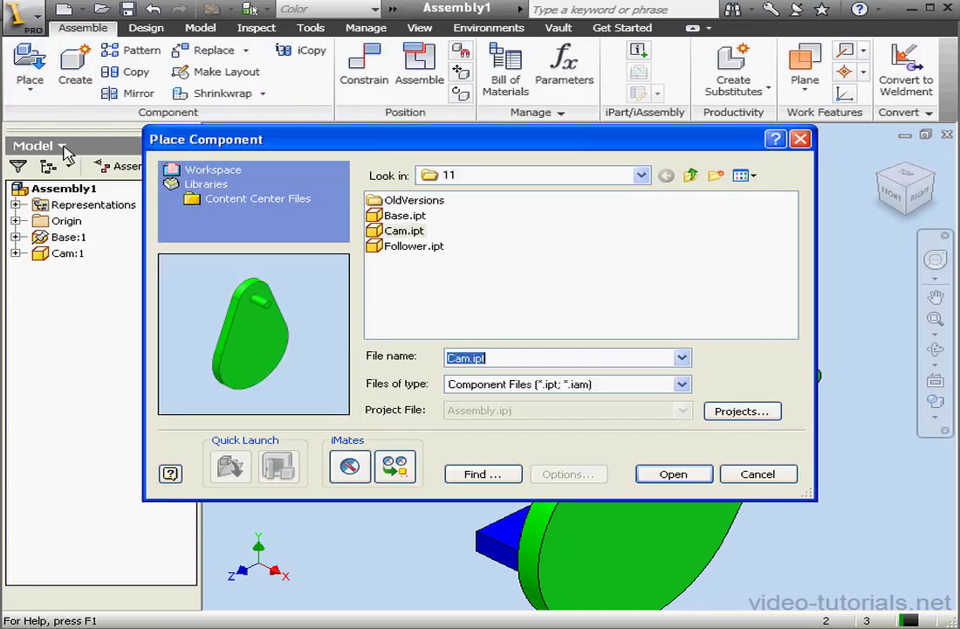
pyautogui.click(415, 246)
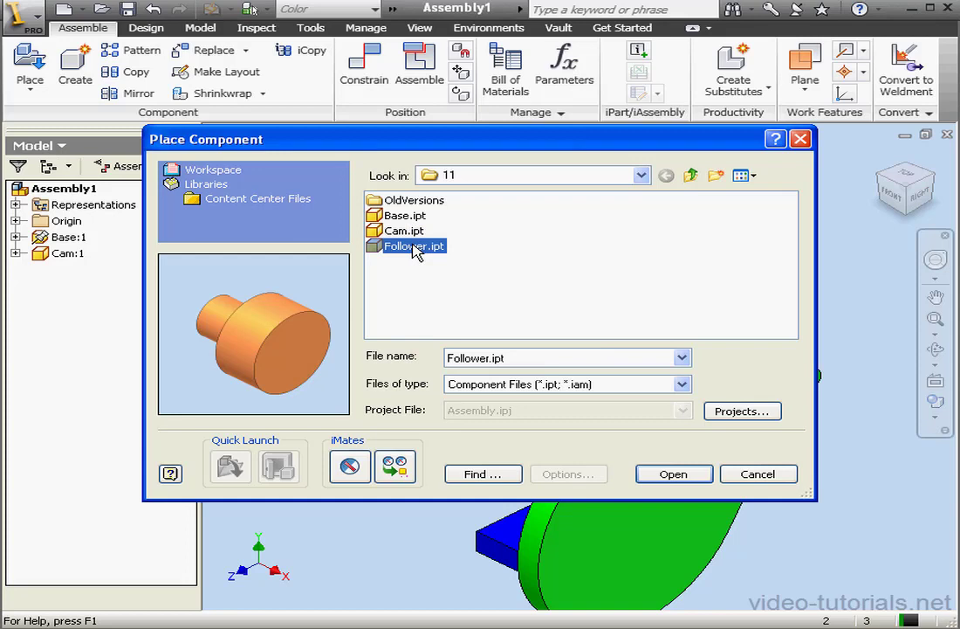
pyautogui.click(673, 474)
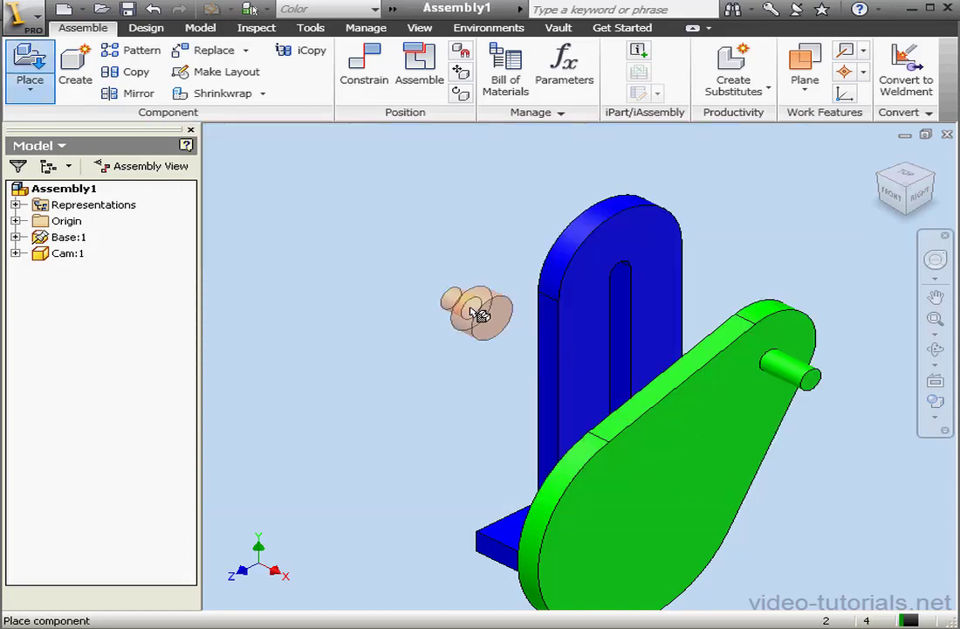
pyautogui.click(460, 275)
pyautogui.rightClick(447, 208)
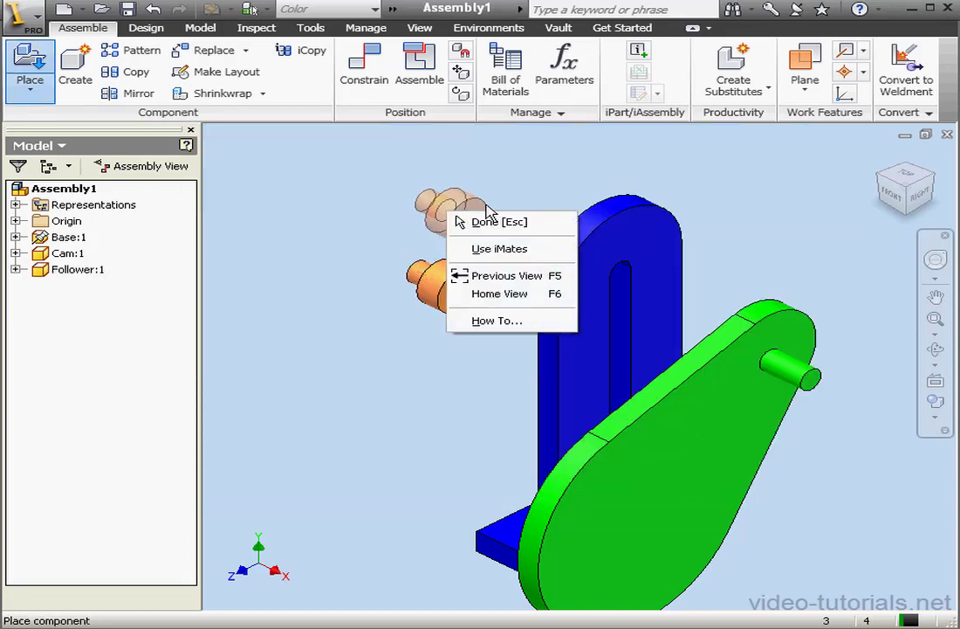
pyautogui.click(480, 221)
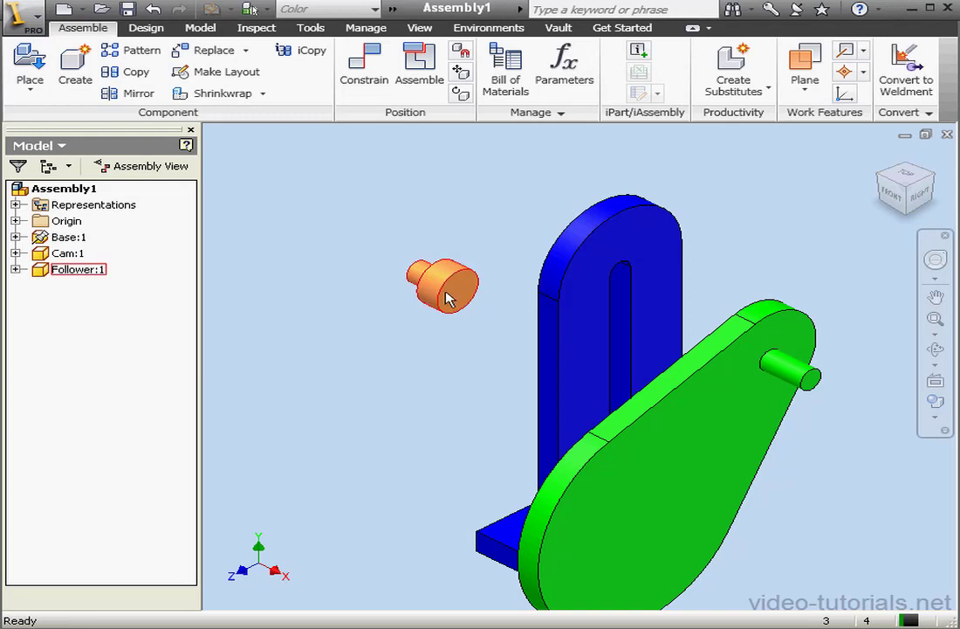
pyautogui.moveTo(448, 293); pyautogui.dragTo(826, 278)
# - Mate the follower's flat face to the blue base's front face, then drag the follower up
pyautogui.click(460, 92)
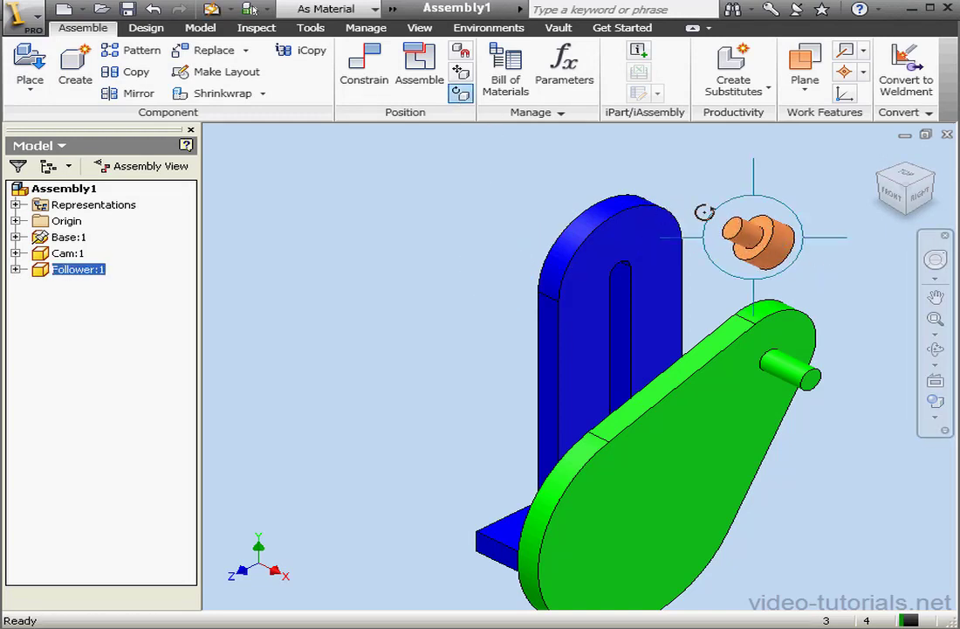
pyautogui.click(365, 70)
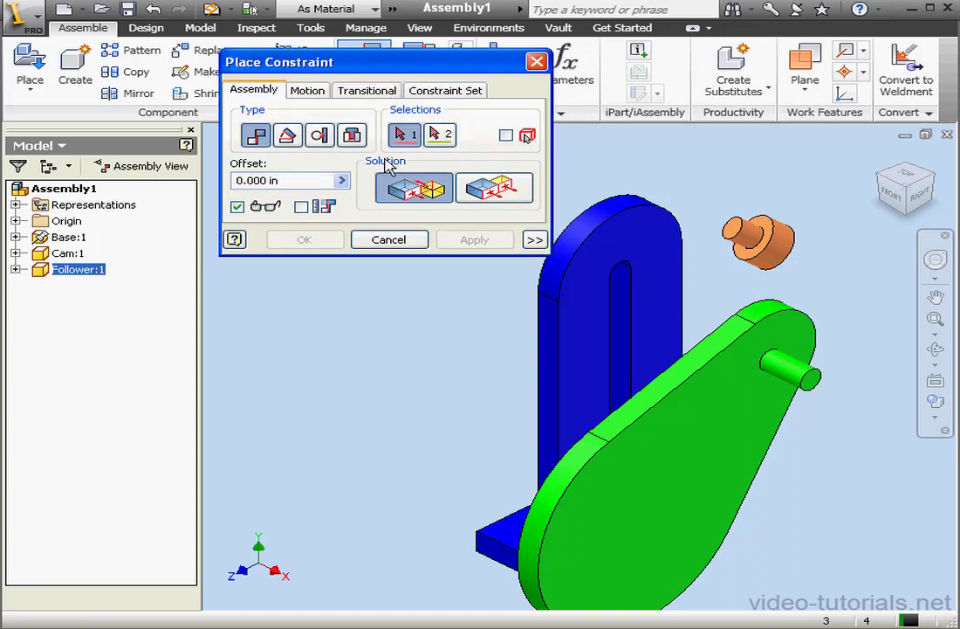
pyautogui.click(663, 269)
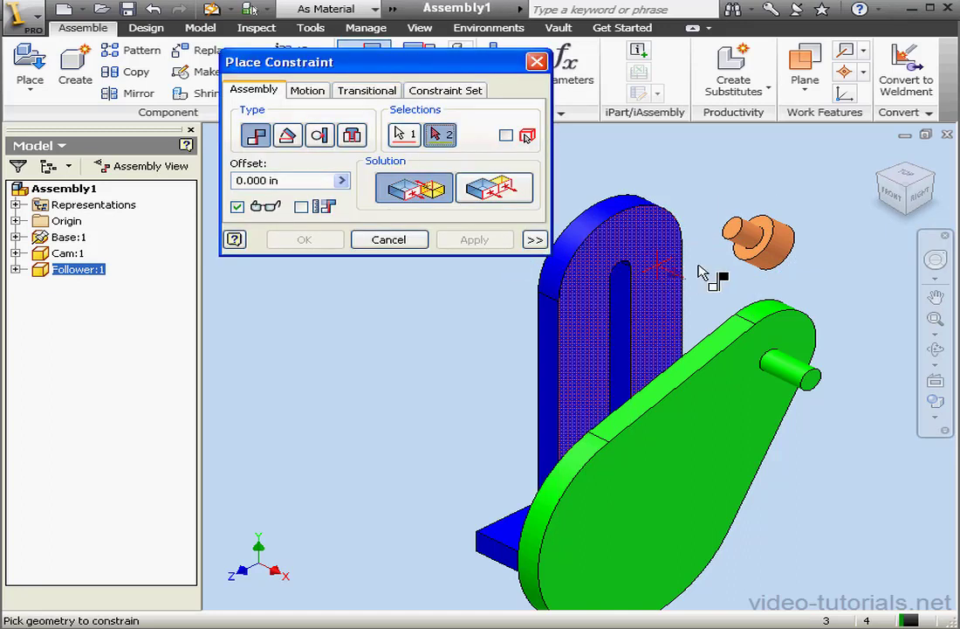
pyautogui.click(746, 264)
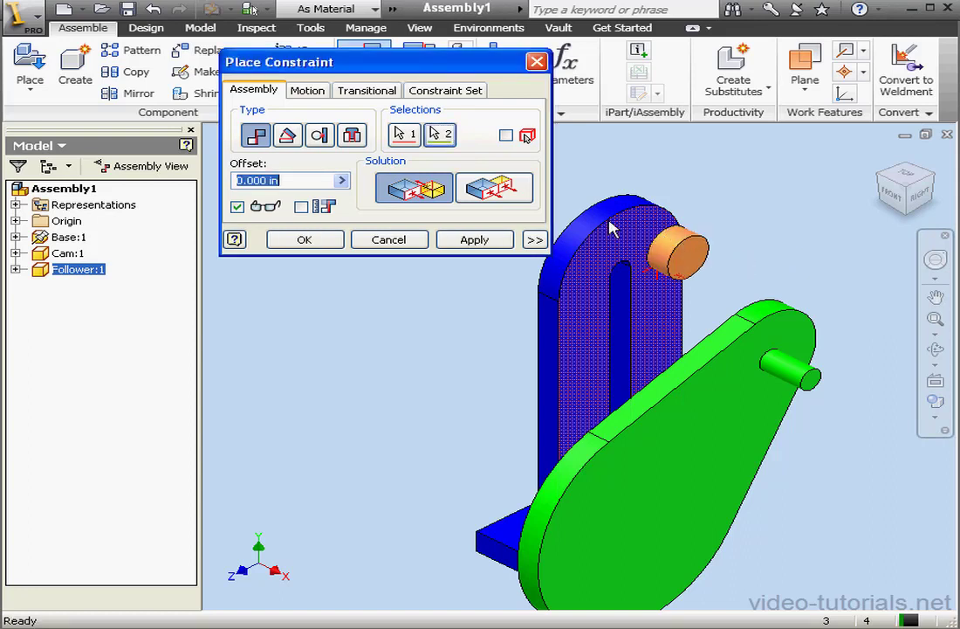
pyautogui.click(474, 240)
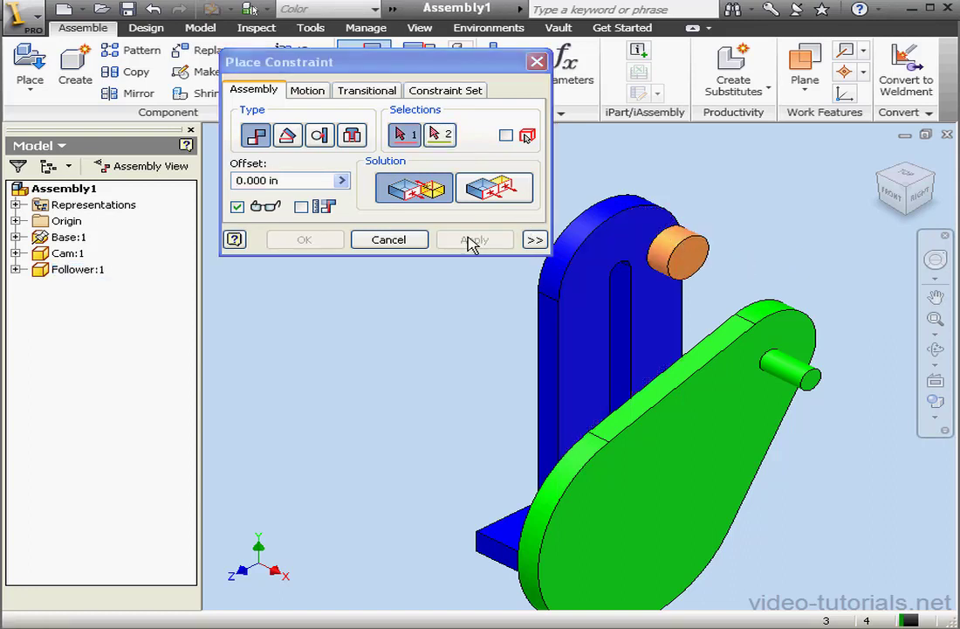
pyautogui.click(418, 241)
pyautogui.moveTo(690, 262); pyautogui.dragTo(783, 264)
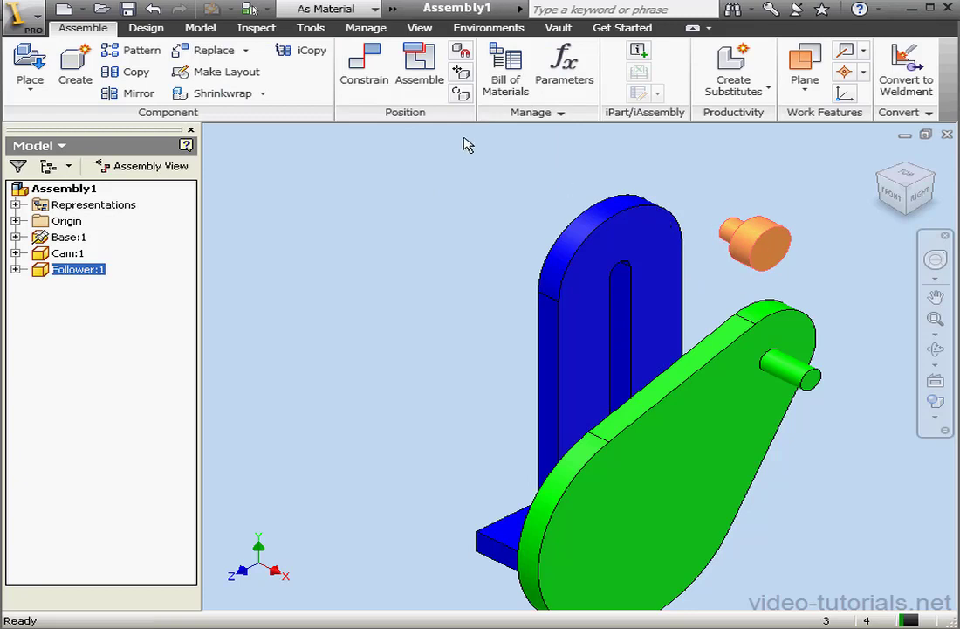
# - Add an Insert constraint seating the follower cylinder in the base slot, then rotate the cam
pyautogui.click(364, 70)
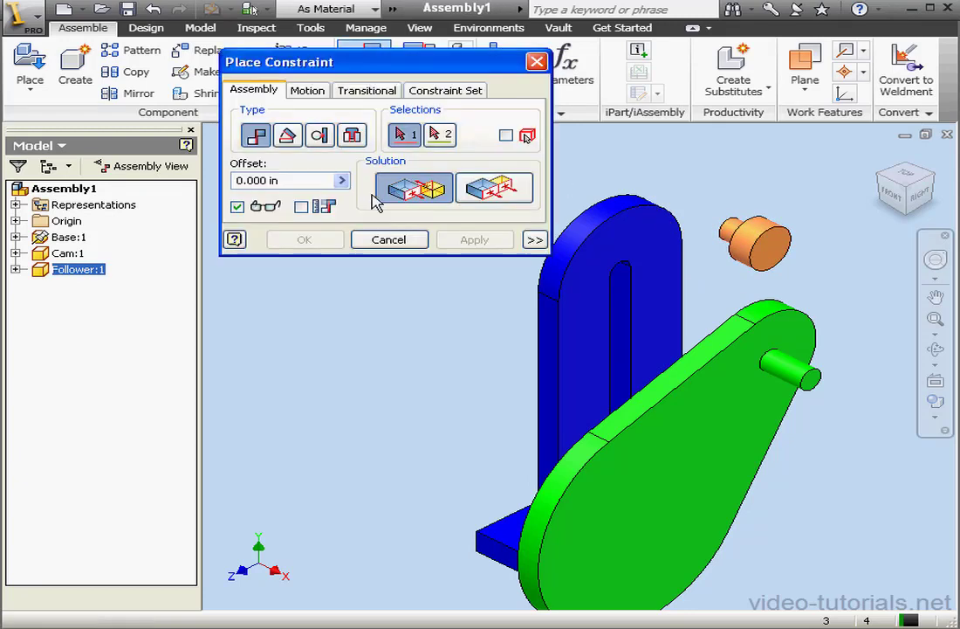
pyautogui.click(322, 136)
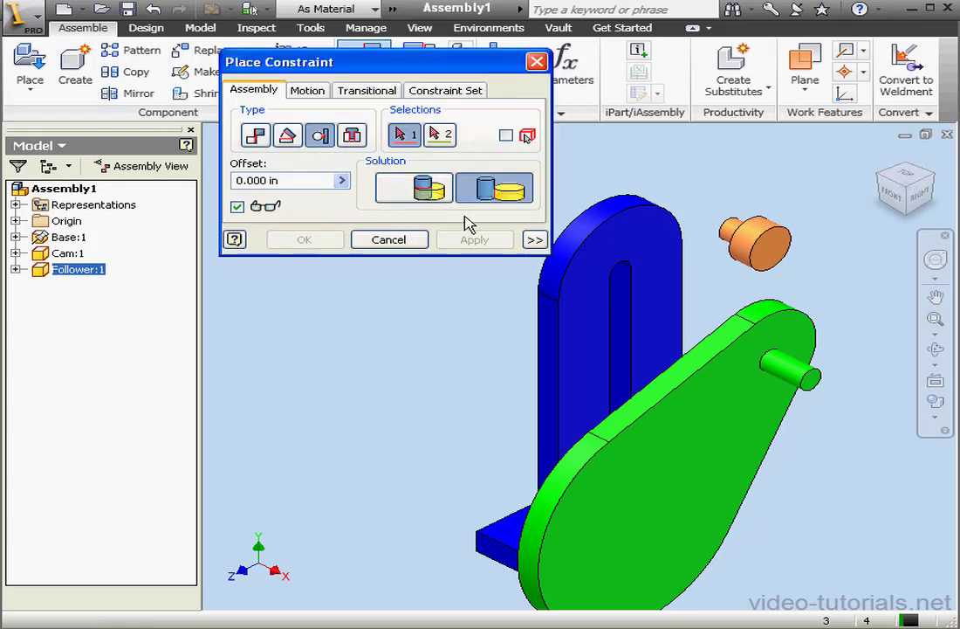
pyautogui.click(626, 299)
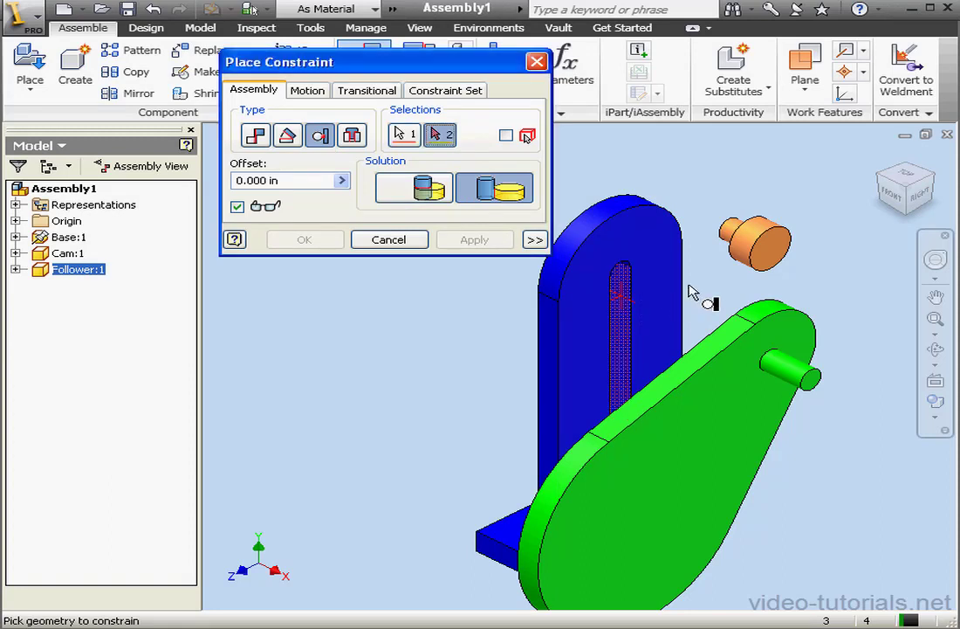
pyautogui.click(727, 238)
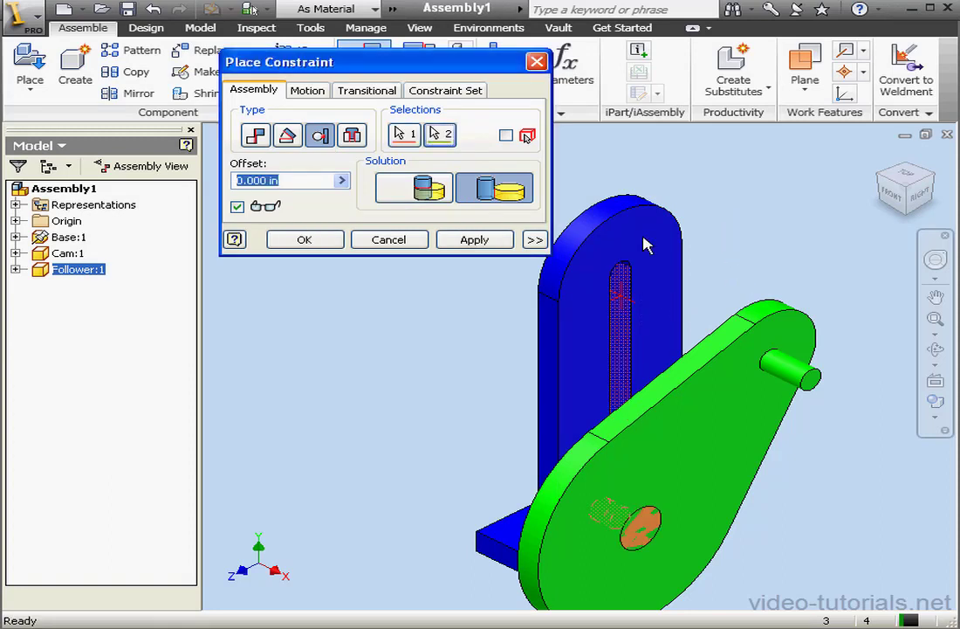
pyautogui.click(475, 244)
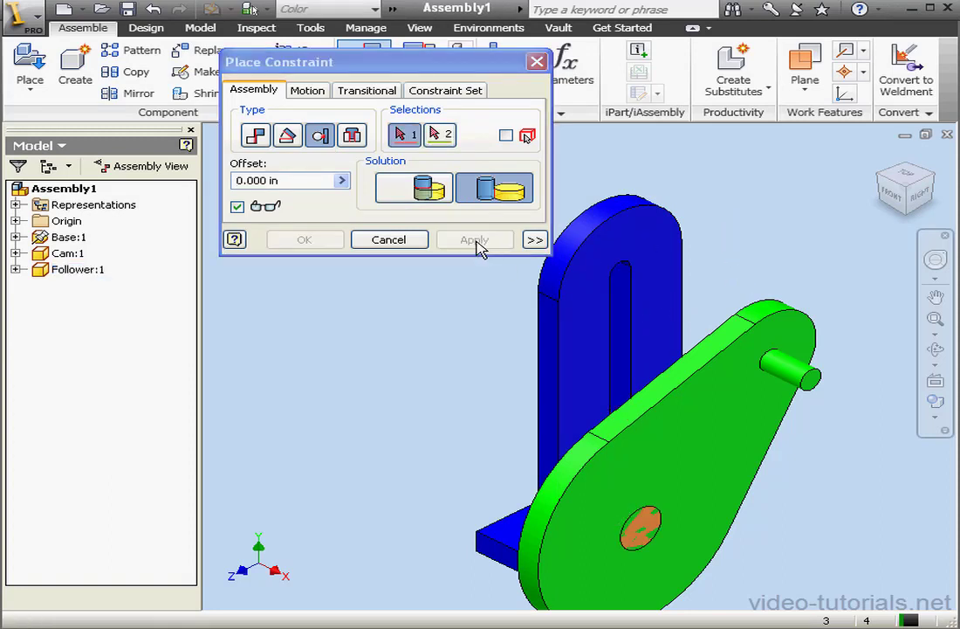
pyautogui.click(420, 241)
pyautogui.moveTo(649, 522); pyautogui.dragTo(653, 485)
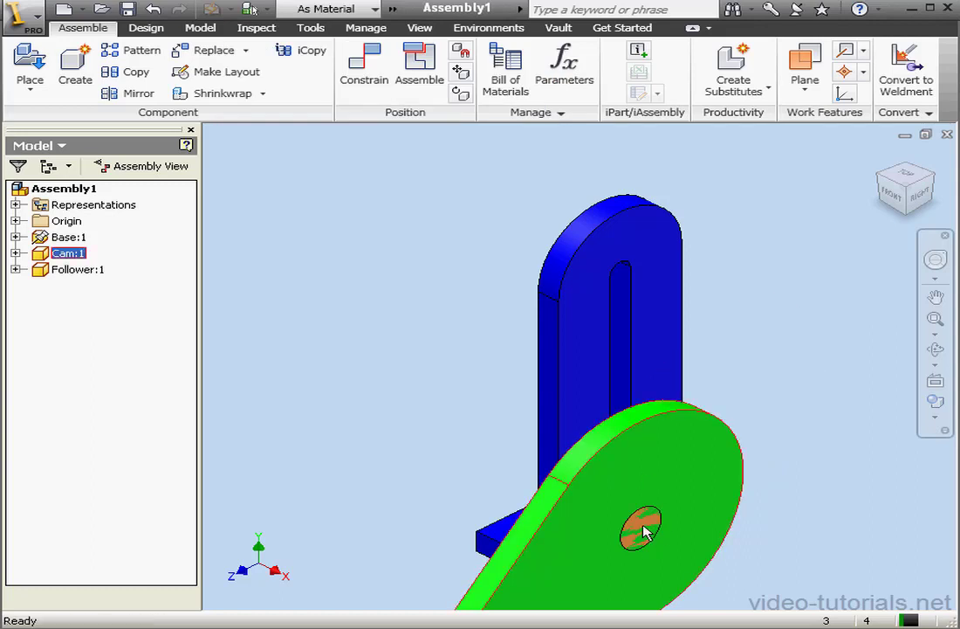
# - Turn the cam, hide Cam:1, and slide the follower up its slot
pyautogui.moveTo(646, 533); pyautogui.dragTo(711, 537)
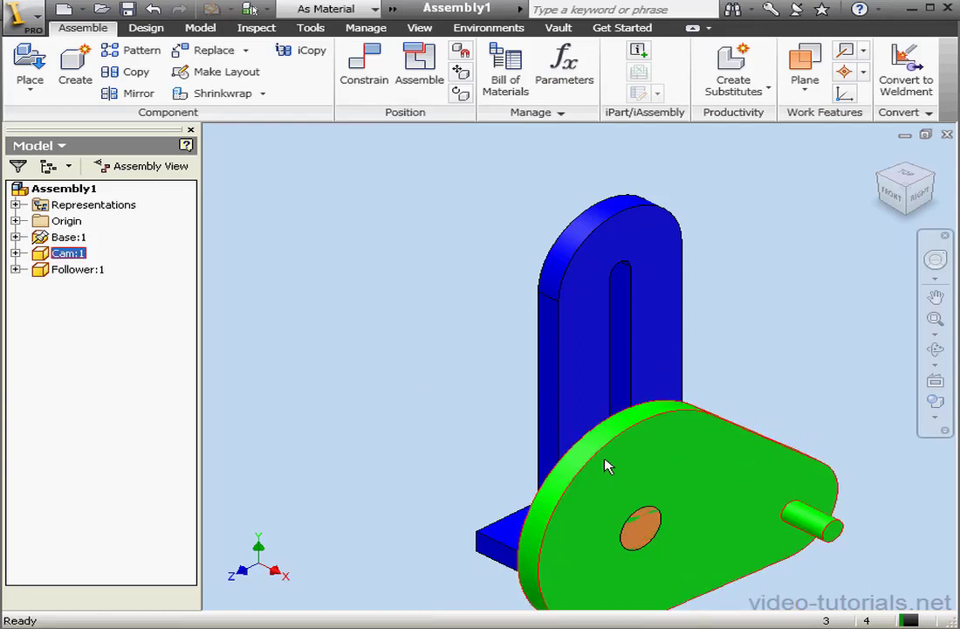
pyautogui.rightClick(75, 252)
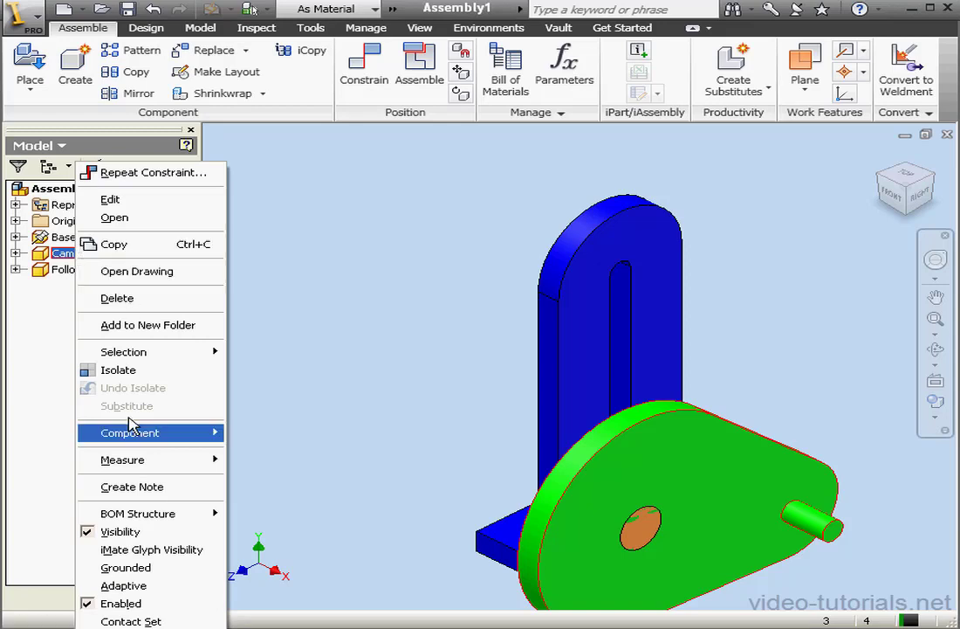
pyautogui.click(122, 531)
pyautogui.moveTo(637, 529); pyautogui.dragTo(621, 309)
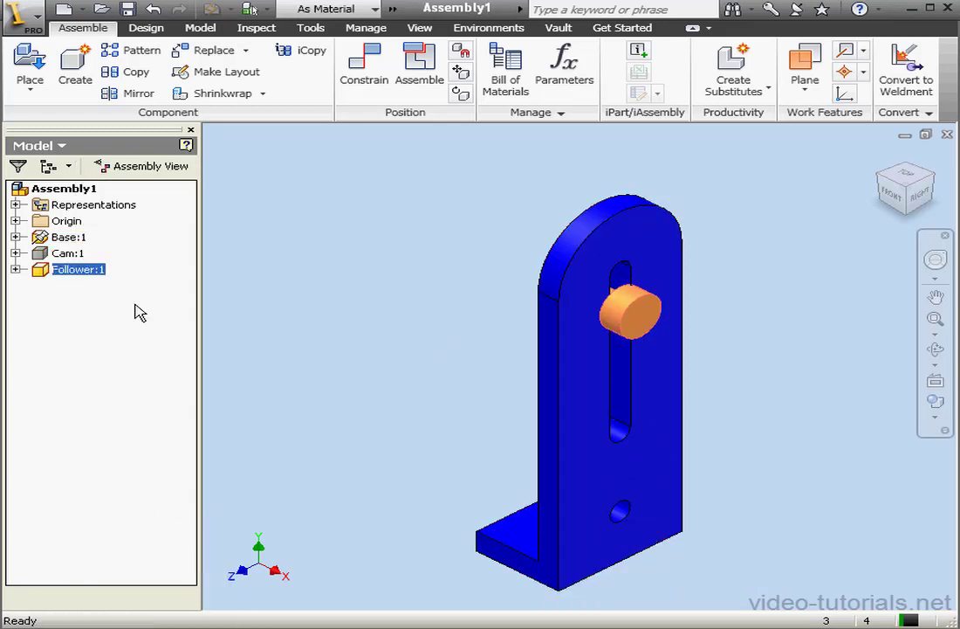
# - Make Cam:1 visible again and swing the cam up and back down about its pivot
pyautogui.rightClick(69, 253)
pyautogui.click(162, 550)
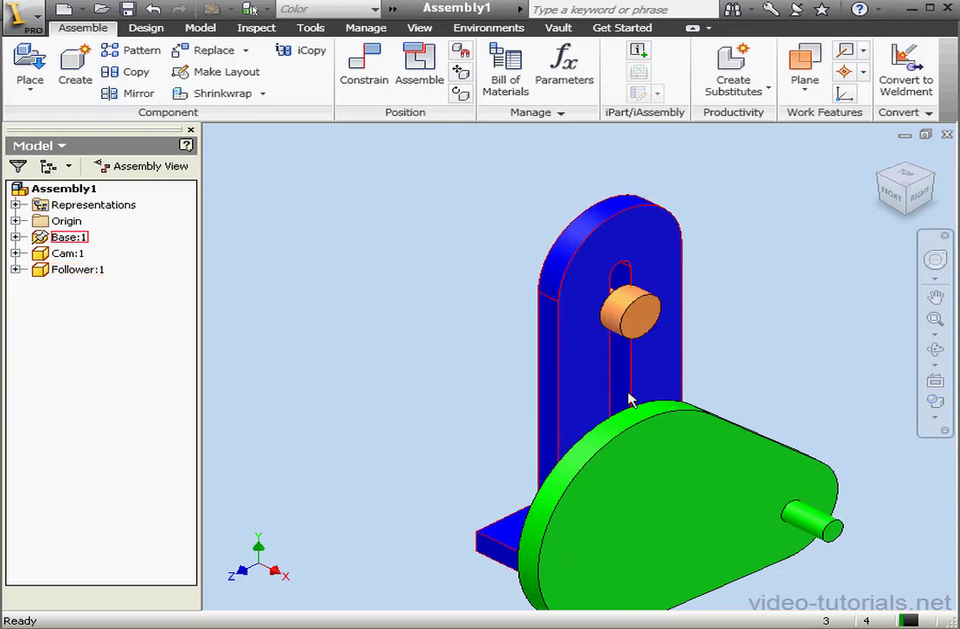
pyautogui.moveTo(731, 476); pyautogui.dragTo(750, 406)
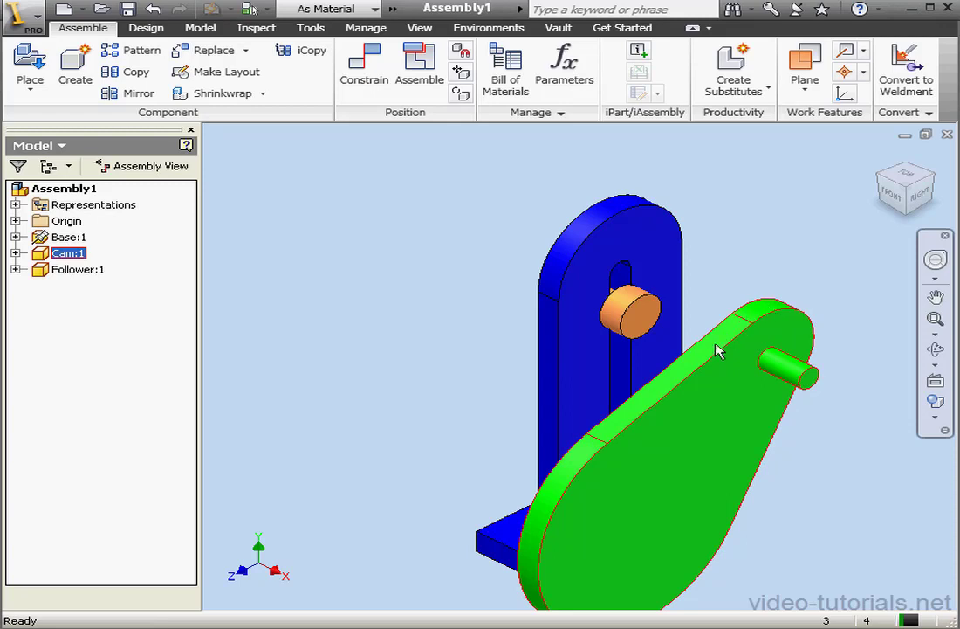
pyautogui.moveTo(709, 391); pyautogui.dragTo(615, 368)
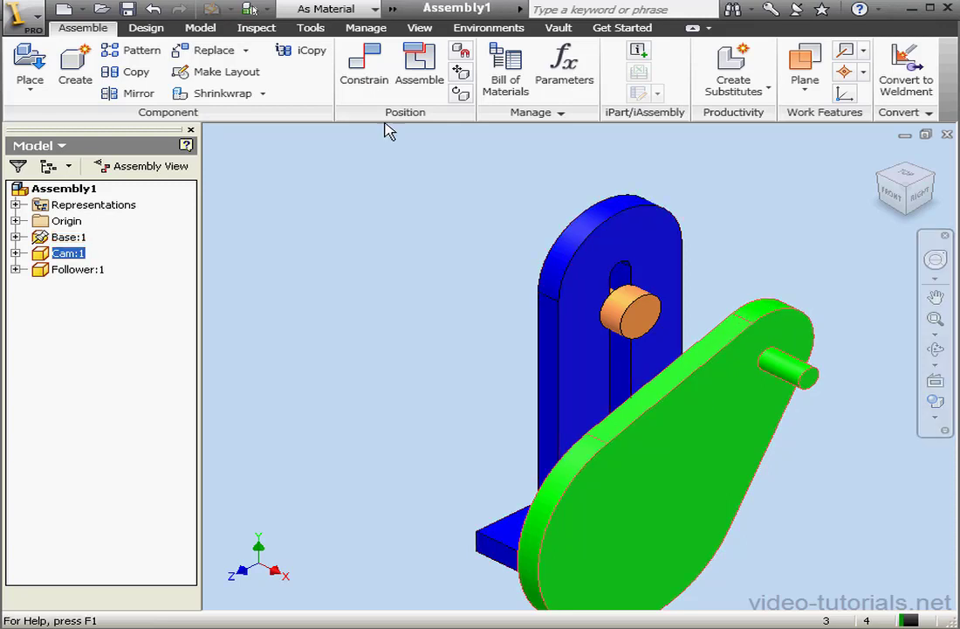
# - Add a Tangent constraint between the follower's round face and the cam's outer edge, then rotate the cam
pyautogui.click(364, 77)
pyautogui.click(319, 135)
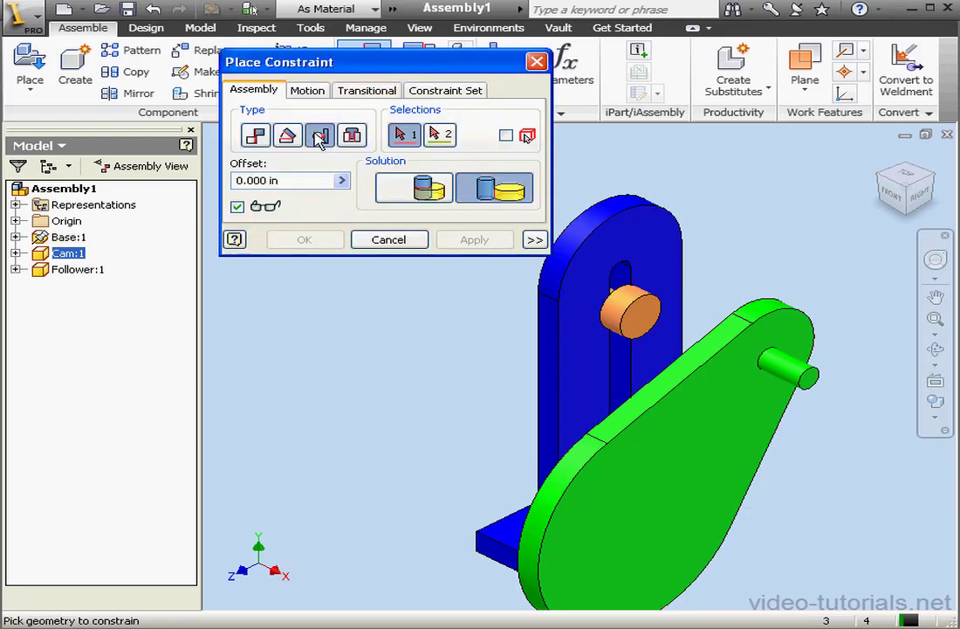
pyautogui.click(618, 319)
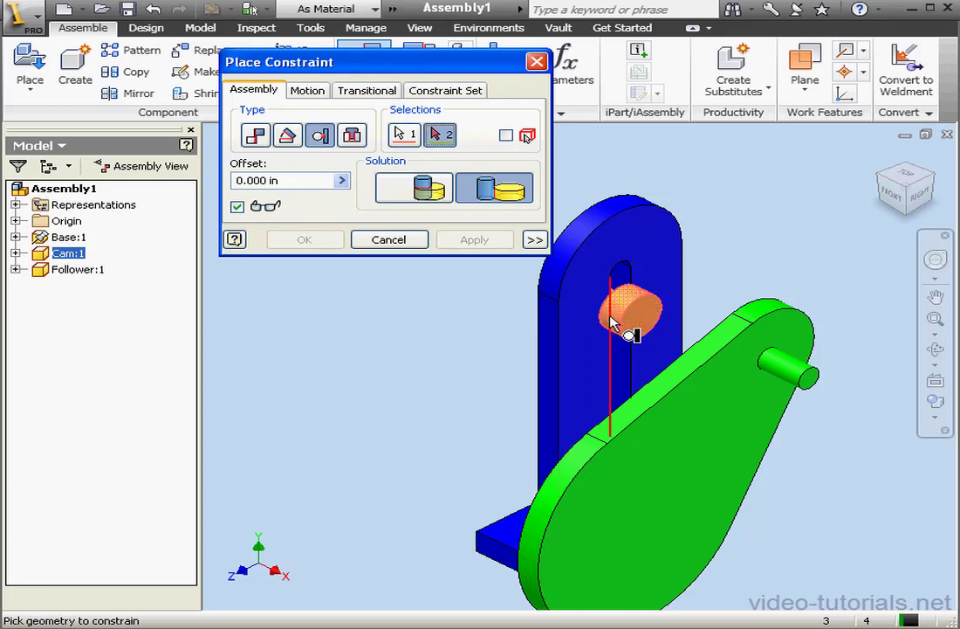
pyautogui.click(672, 377)
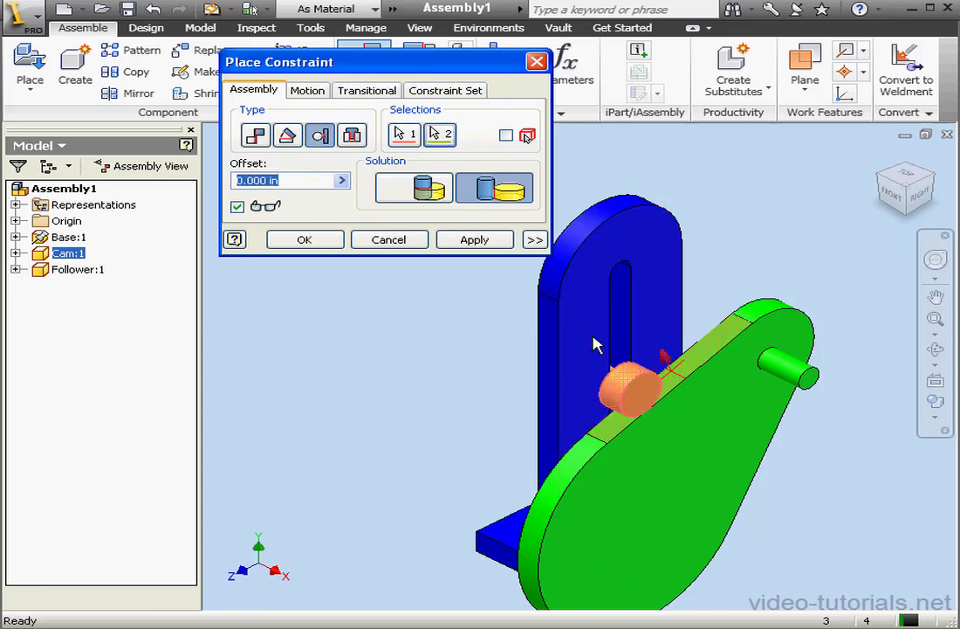
pyautogui.click(479, 241)
pyautogui.click(407, 241)
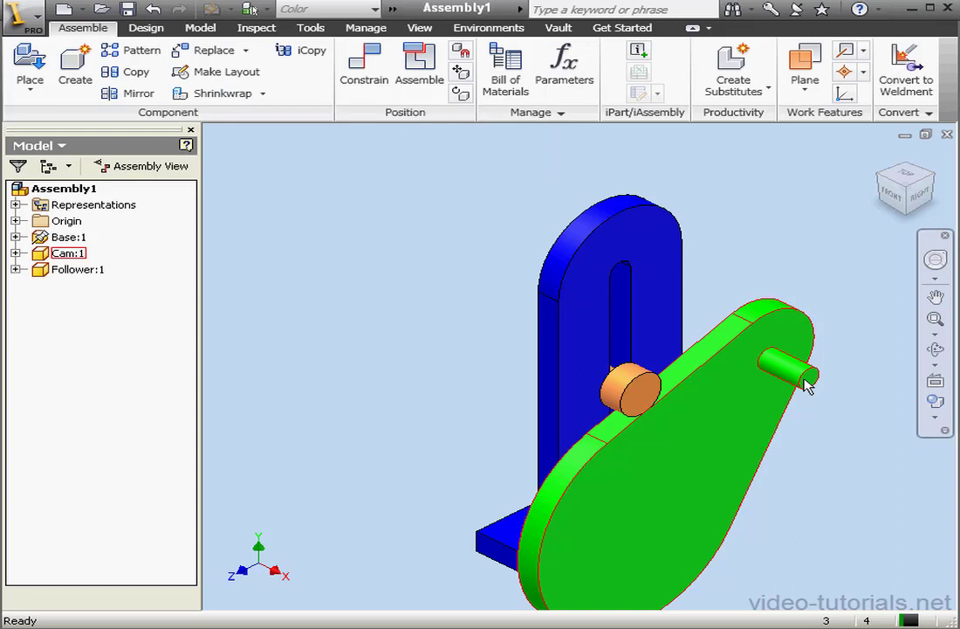
pyautogui.moveTo(808, 386); pyautogui.dragTo(739, 343)
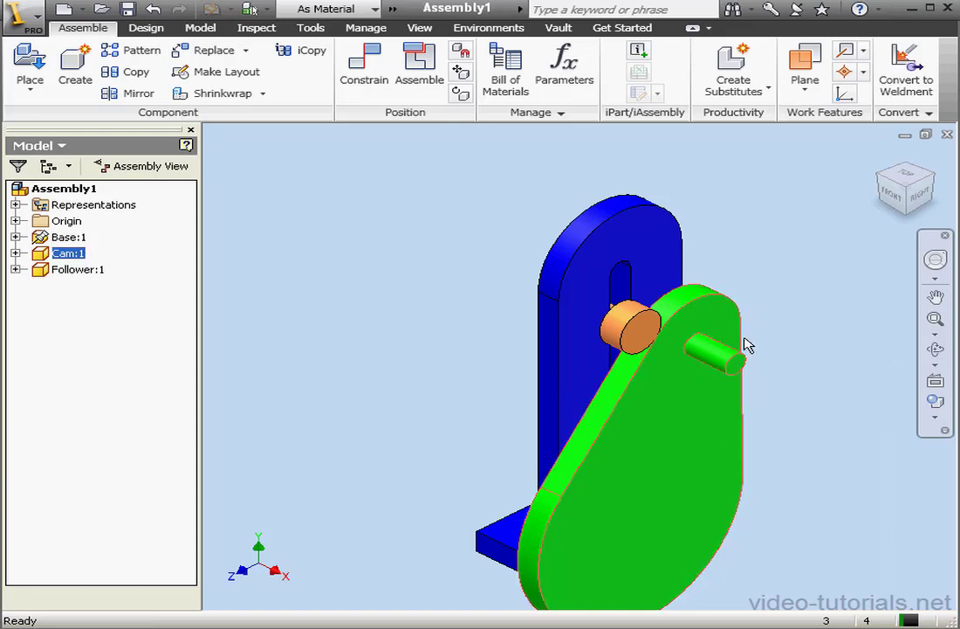
# - Delete the cam's Tangent:2 constraint from the browser
pyautogui.click(16, 253)
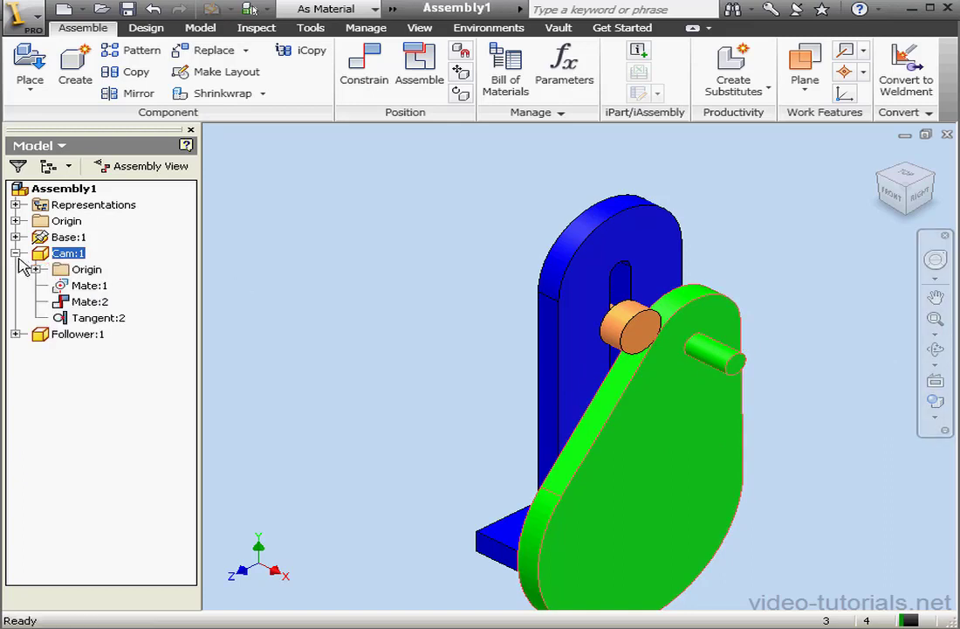
pyautogui.rightClick(94, 320)
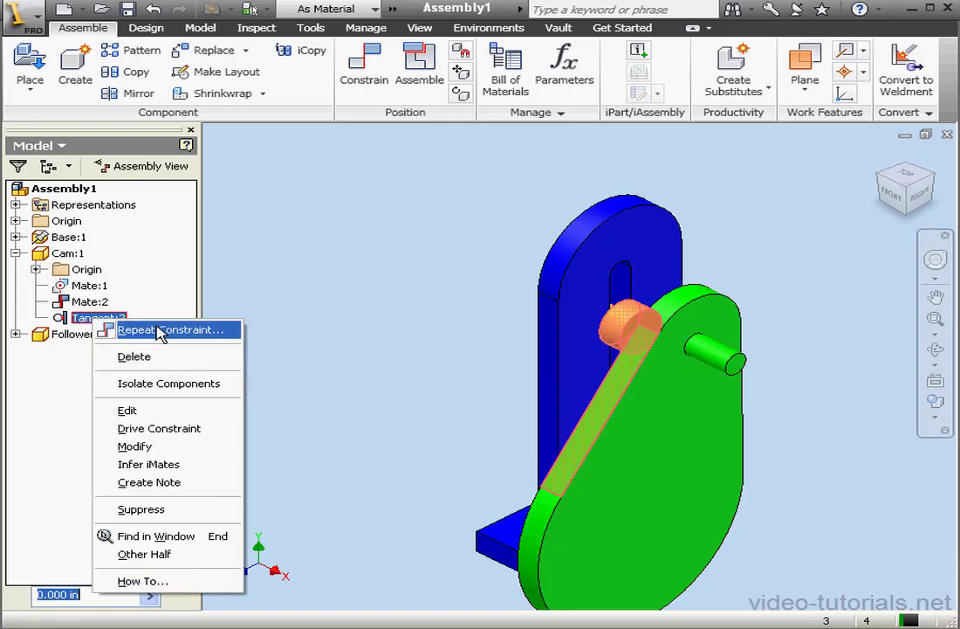
pyautogui.click(165, 357)
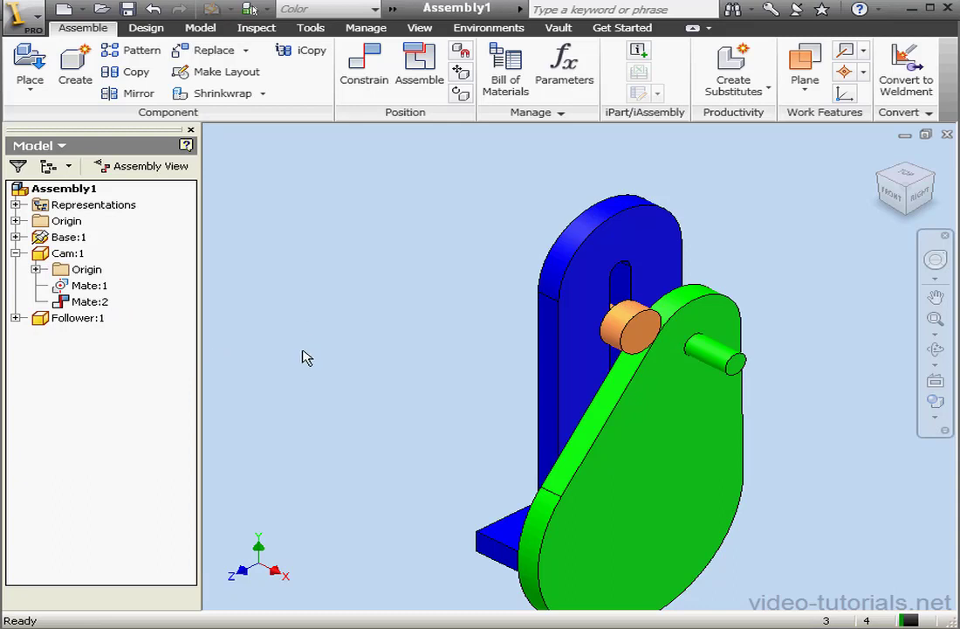
# - Add a Transitional constraint from the follower cylinder to the cam's curved edge face and test by rotating
pyautogui.click(365, 69)
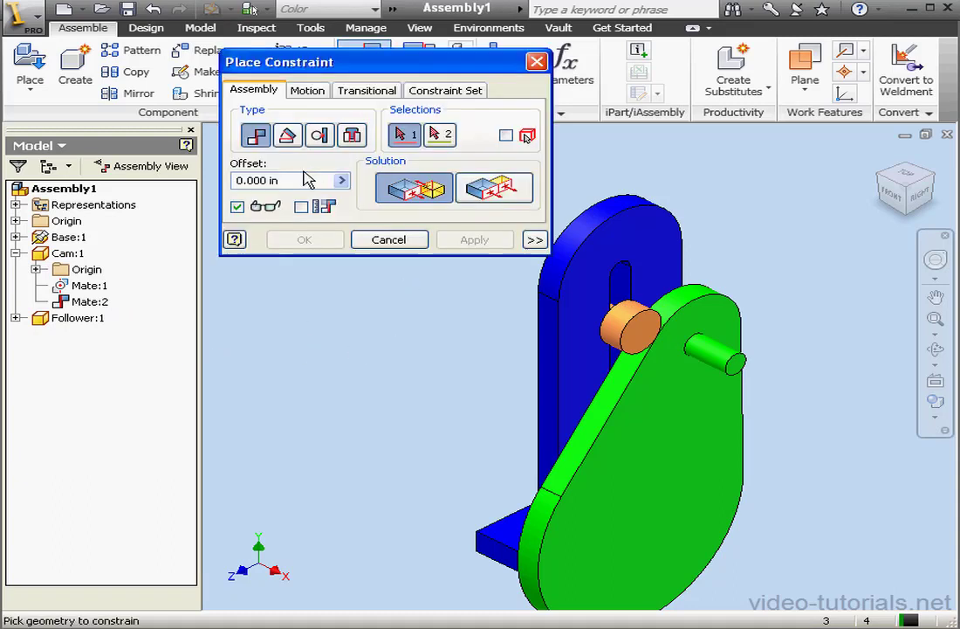
pyautogui.click(378, 94)
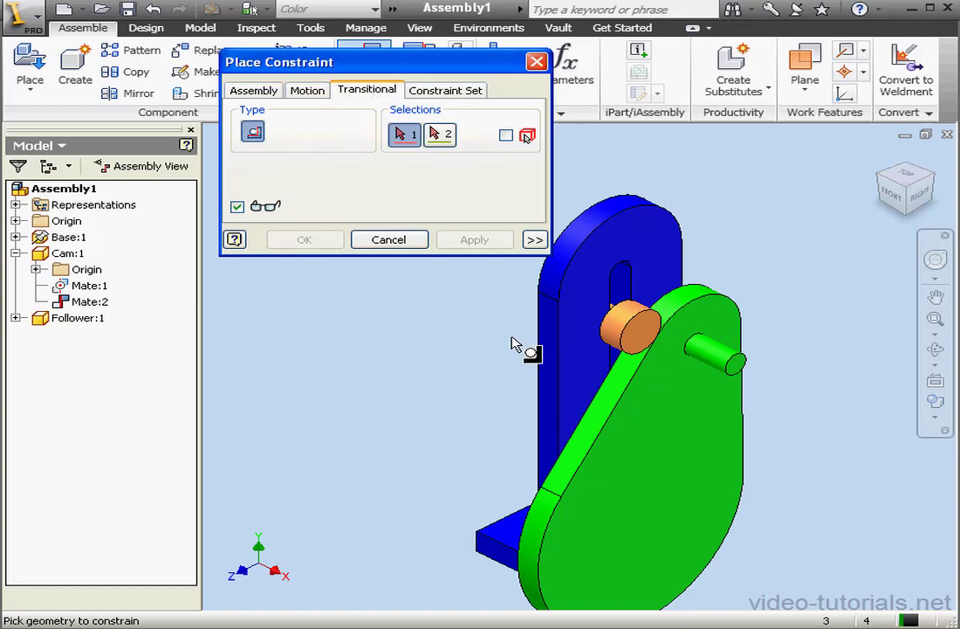
pyautogui.click(620, 332)
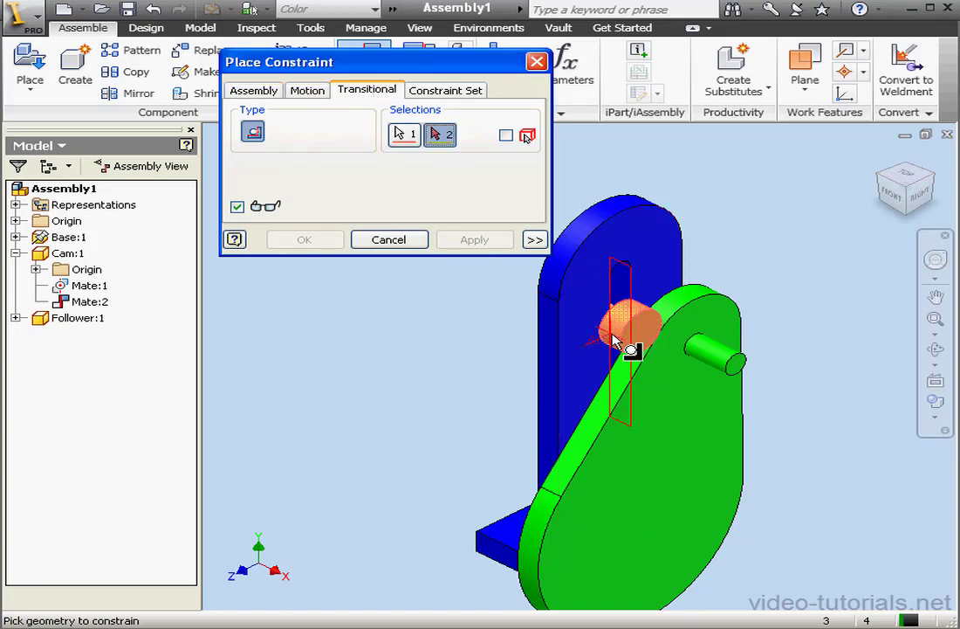
pyautogui.click(694, 306)
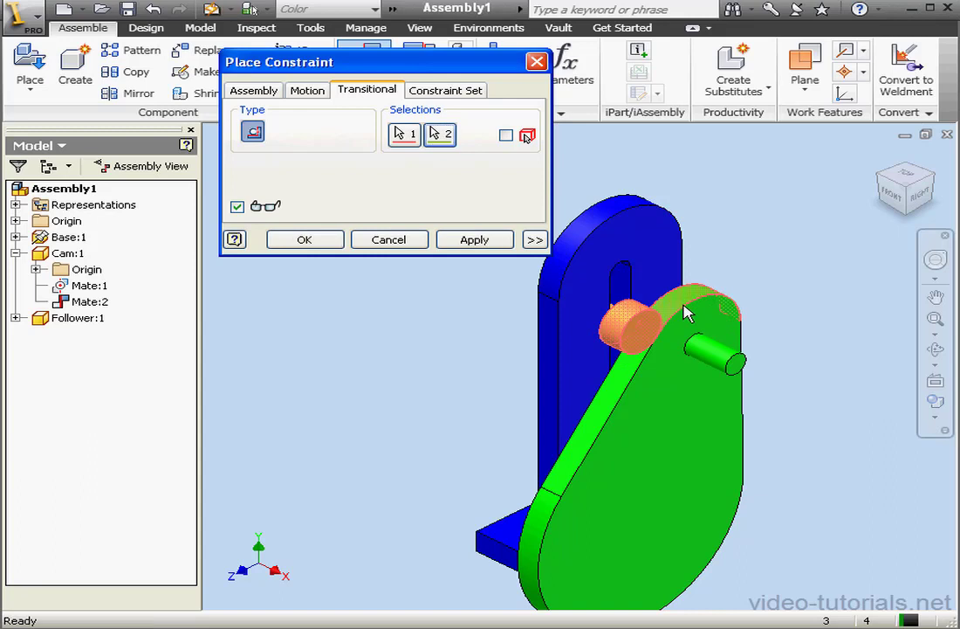
pyautogui.click(496, 247)
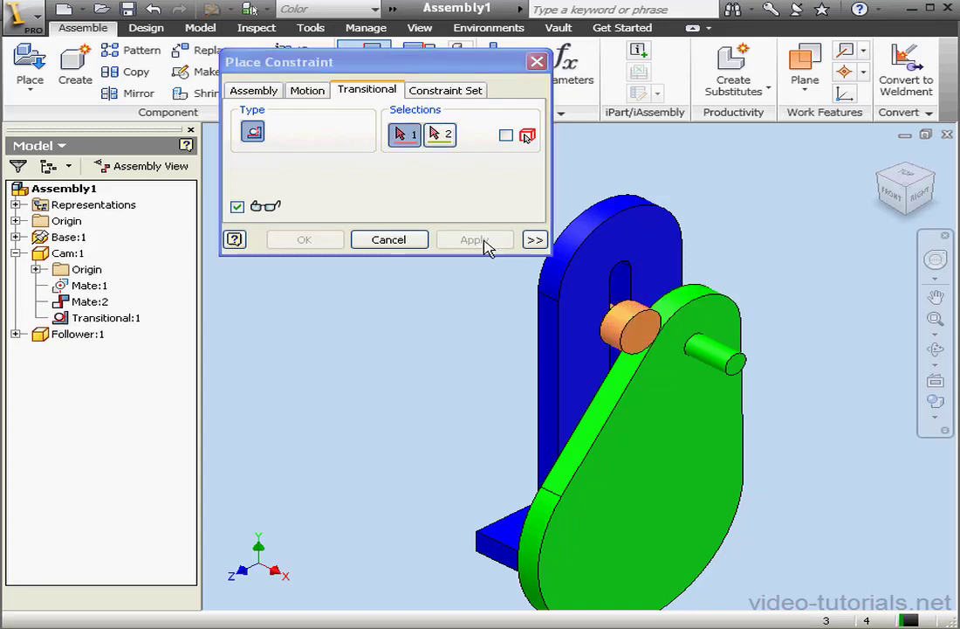
pyautogui.click(419, 246)
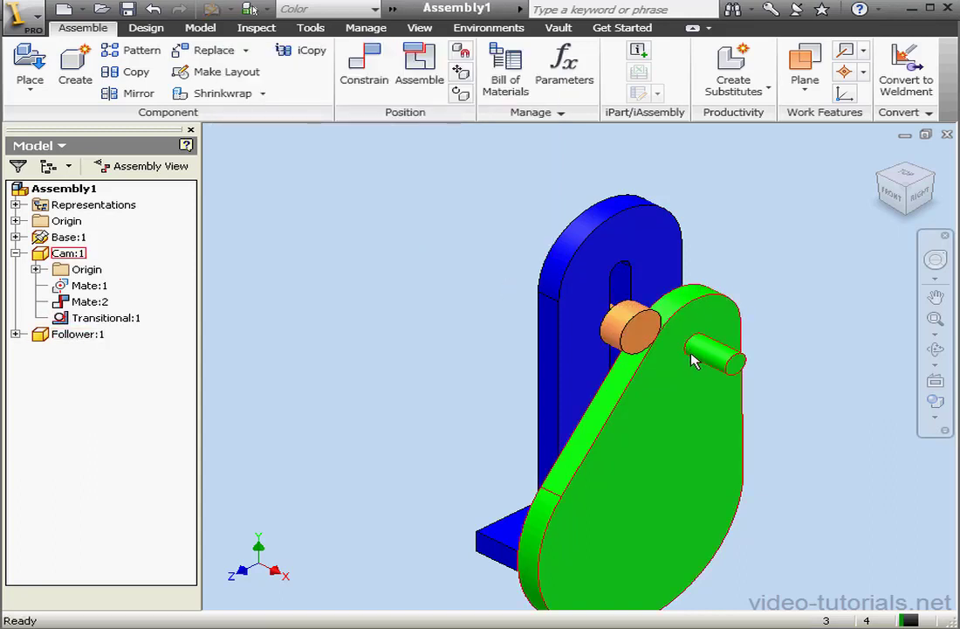
pyautogui.moveTo(714, 365); pyautogui.dragTo(751, 395)
pyautogui.click(68, 236)
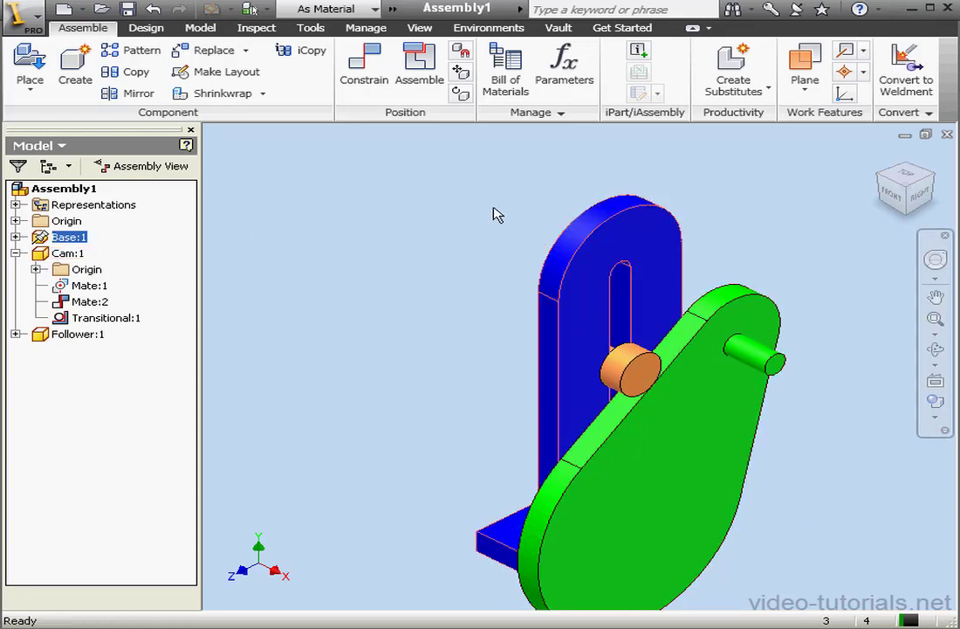
# - Add a directed 0.00 deg Angle constraint between an assembly origin axis and Cam:1's Y Axis
pyautogui.click(378, 73)
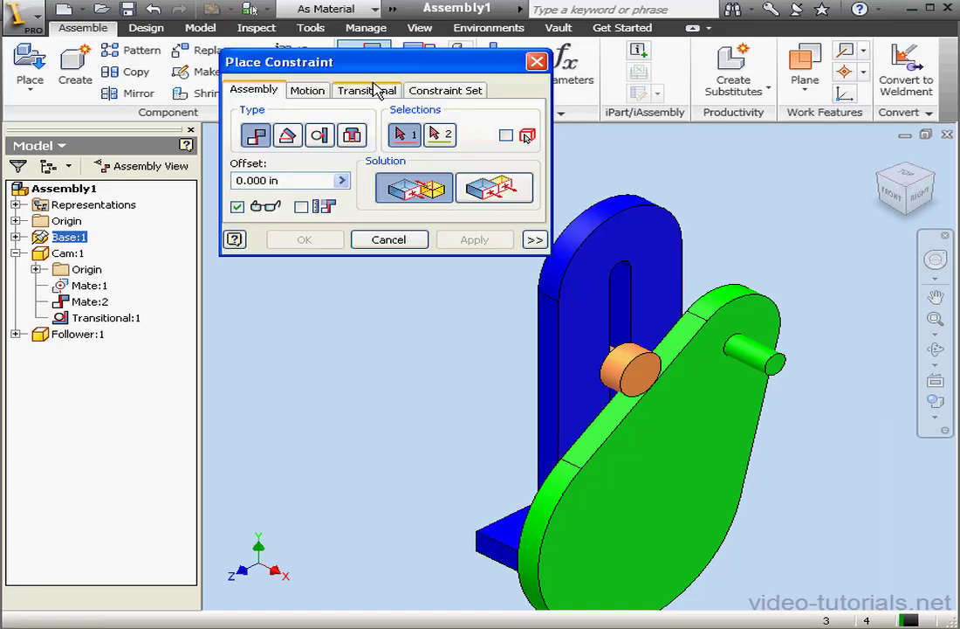
pyautogui.click(288, 135)
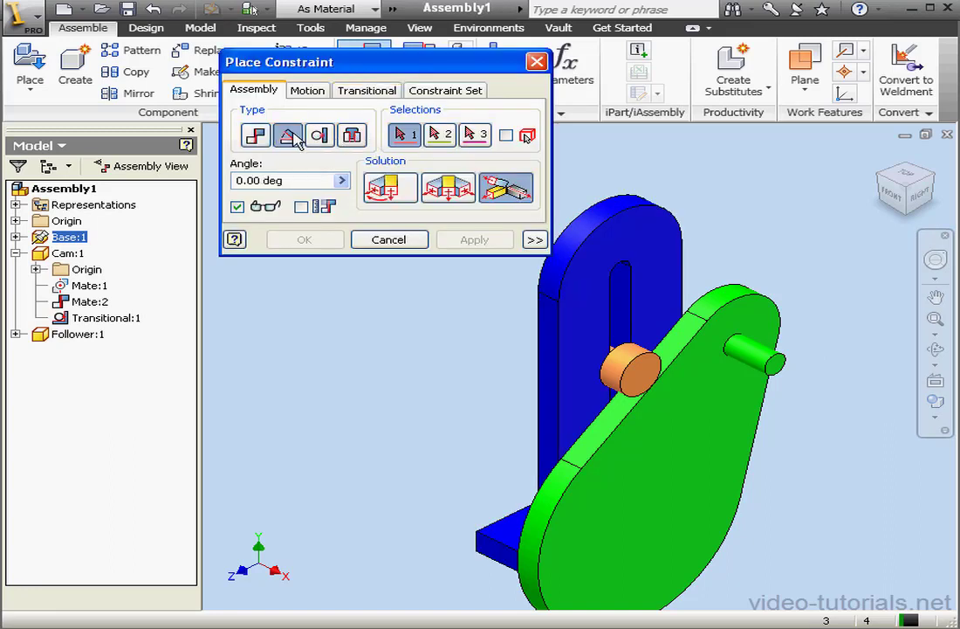
pyautogui.click(16, 221)
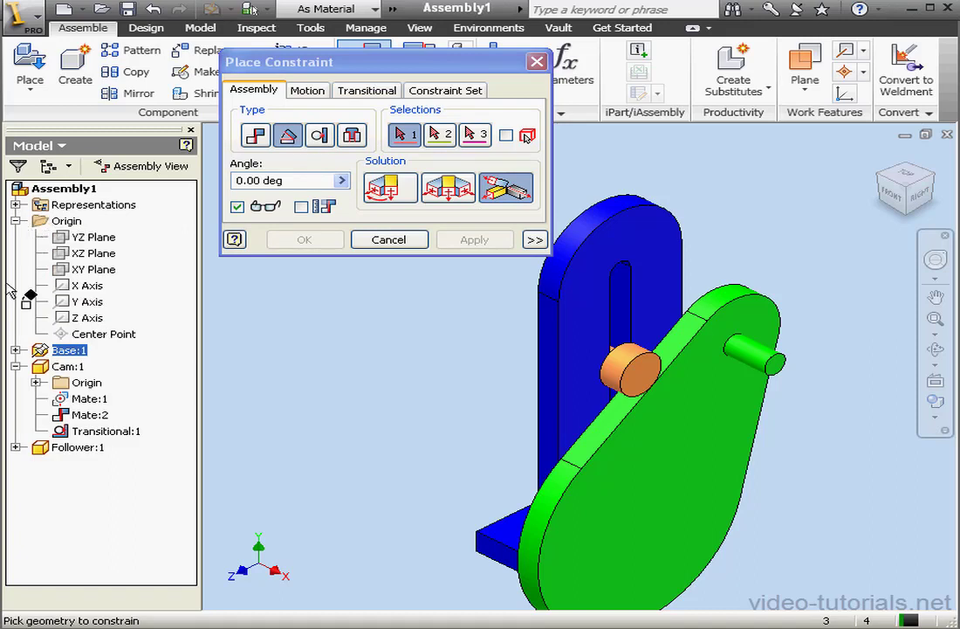
pyautogui.click(87, 304)
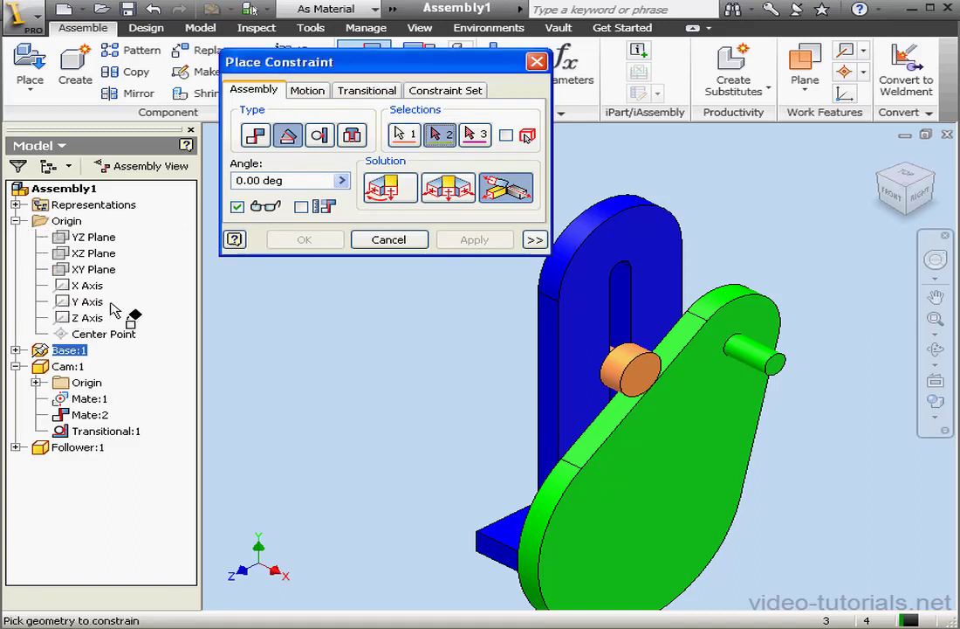
pyautogui.click(405, 194)
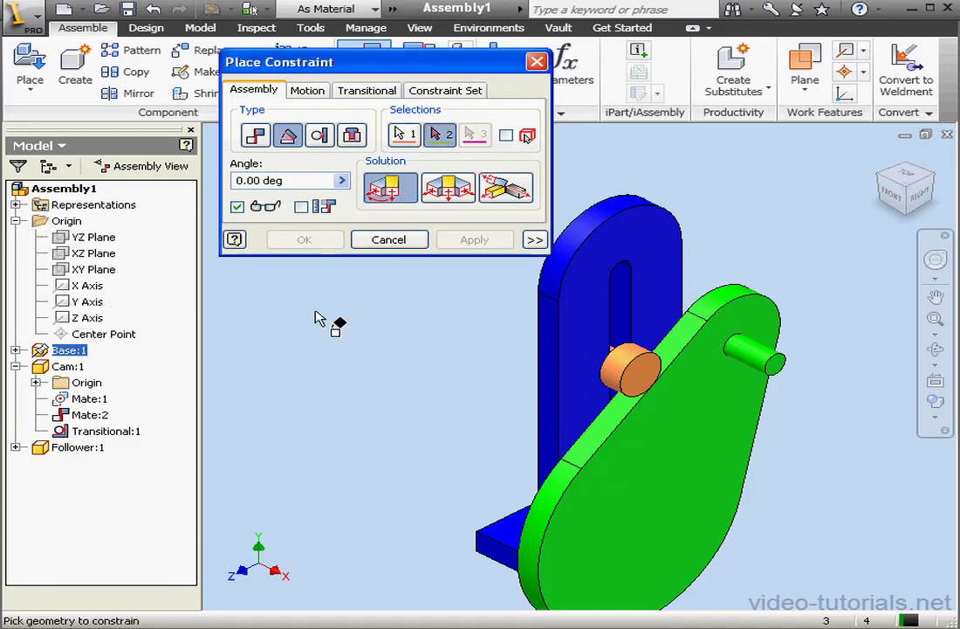
pyautogui.click(36, 382)
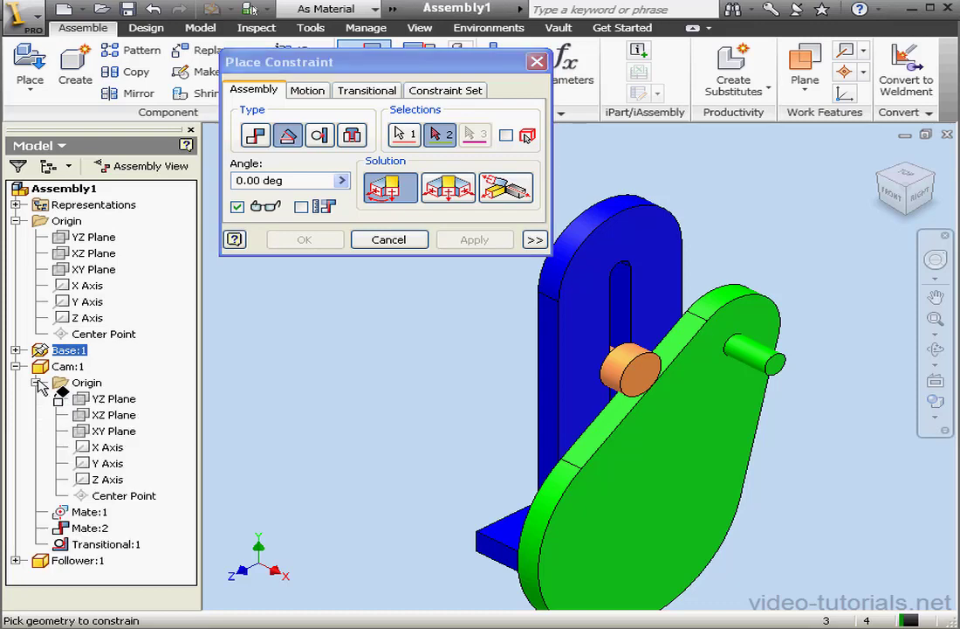
pyautogui.click(106, 464)
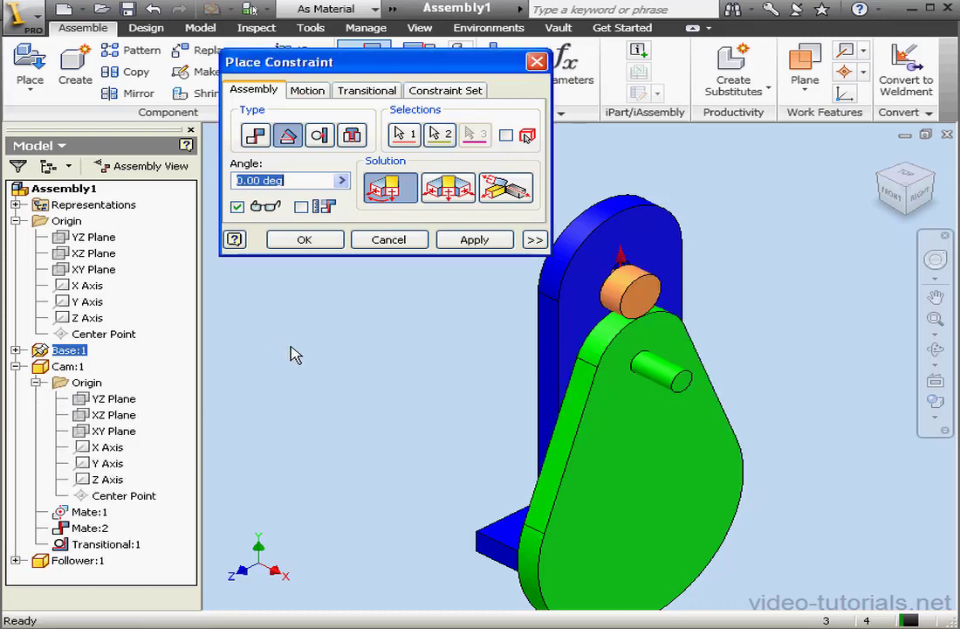
pyautogui.click(479, 240)
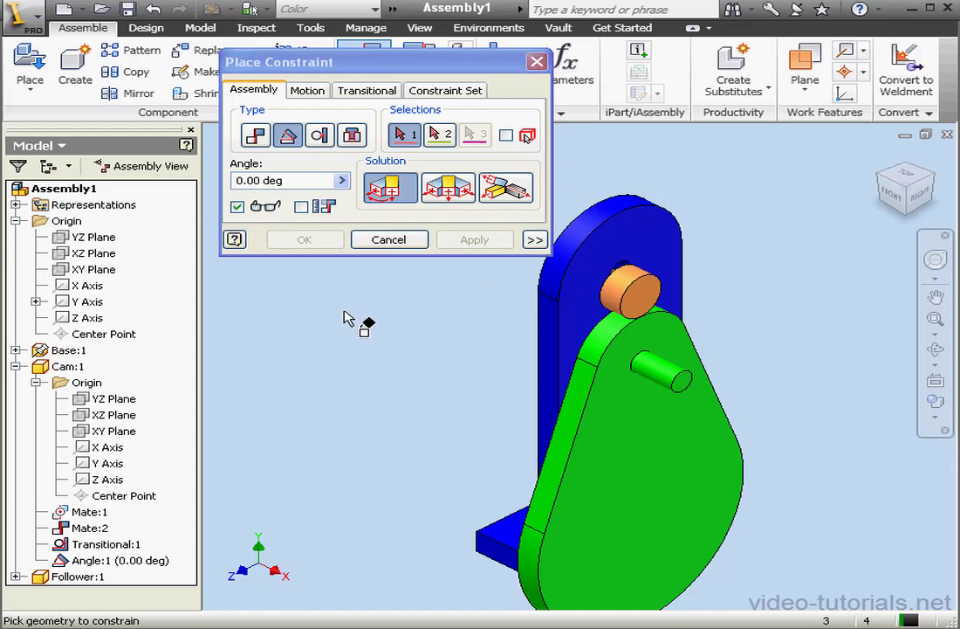
pyautogui.click(393, 241)
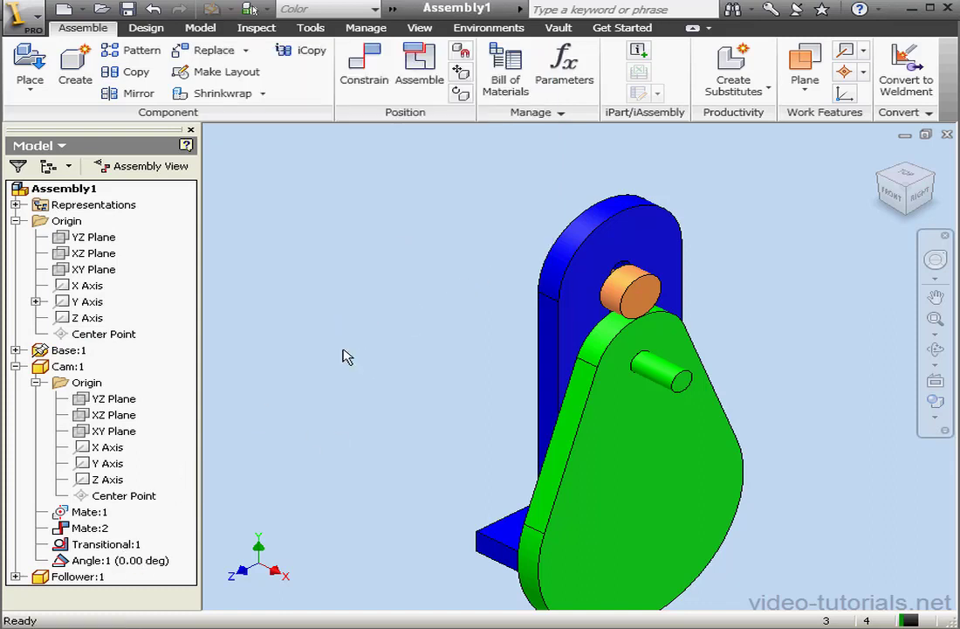
# - Drive the Angle:1 constraint from 0 to 360 degrees and play the cam's rotation
pyautogui.doubleClick(118, 562)
pyautogui.rightClick(118, 563)
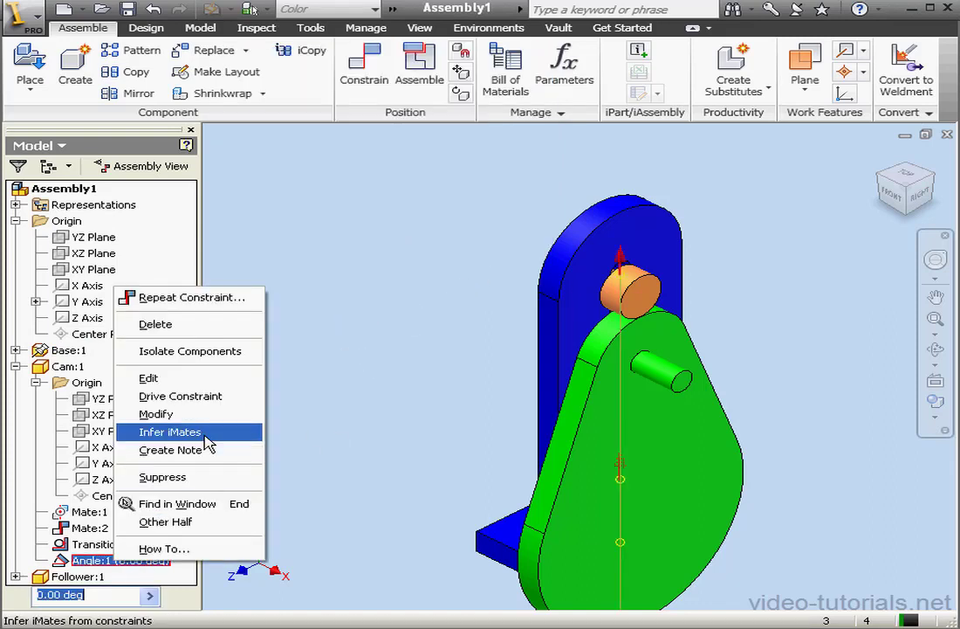
pyautogui.click(197, 399)
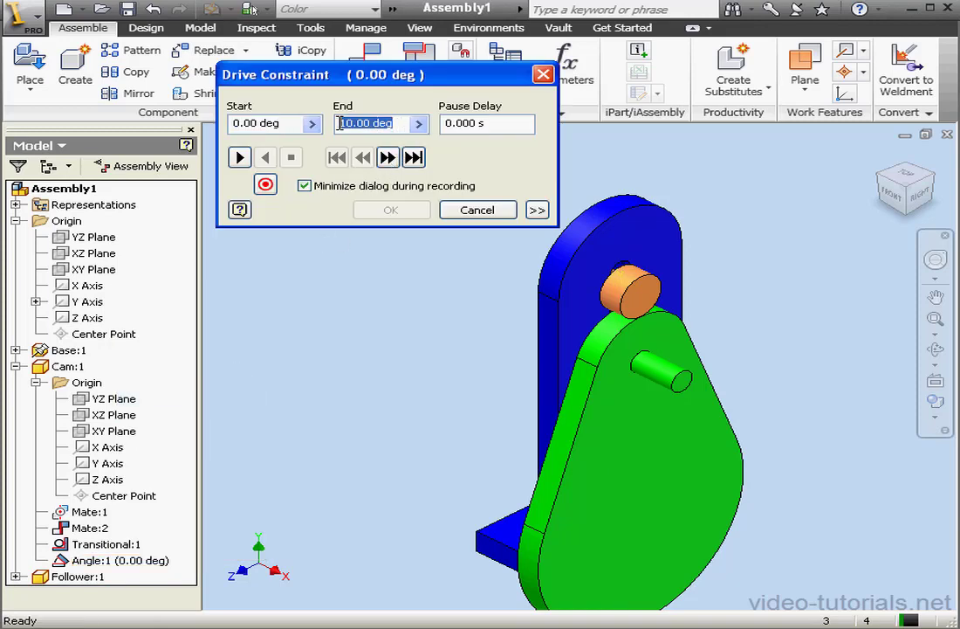
pyautogui.write('360')
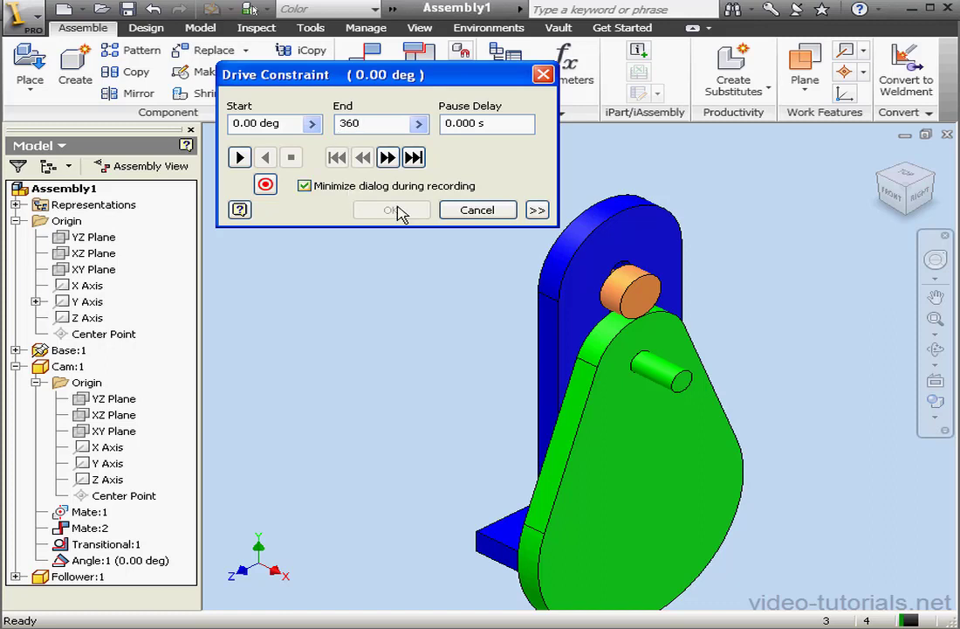
pyautogui.click(241, 157)
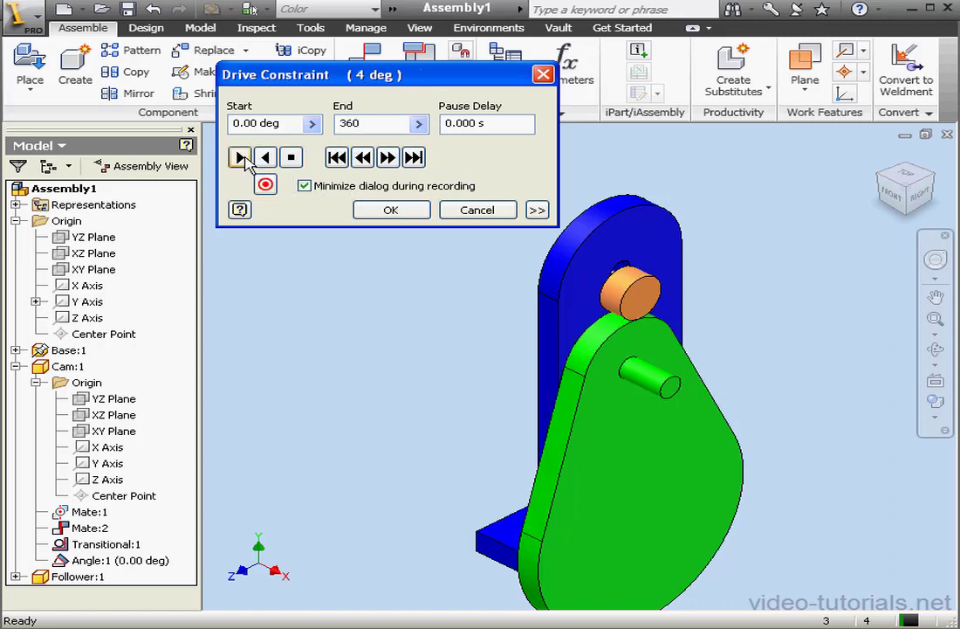